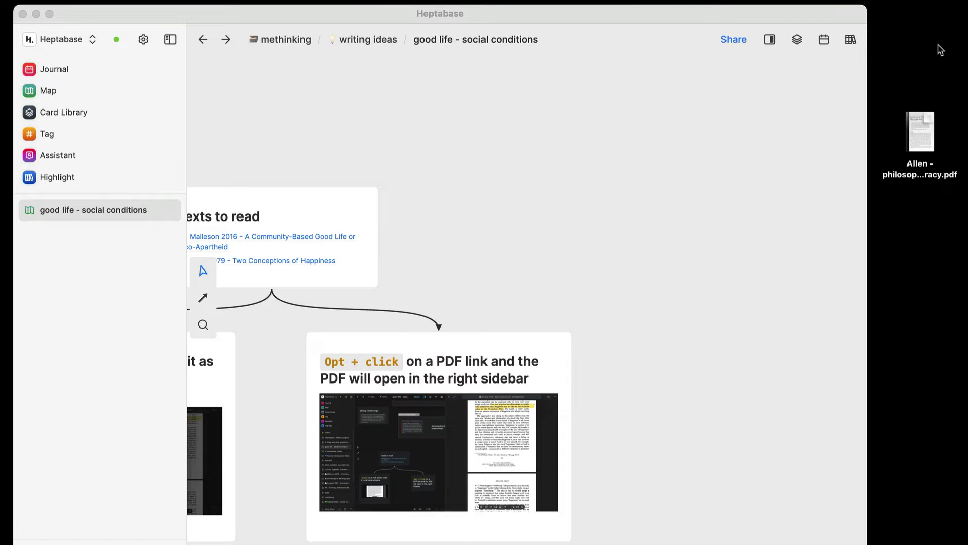
- Drop the Allen meritocracy-critique PDF from the desktop onto the whiteboard canvas
drag(919, 122, 629, 117)
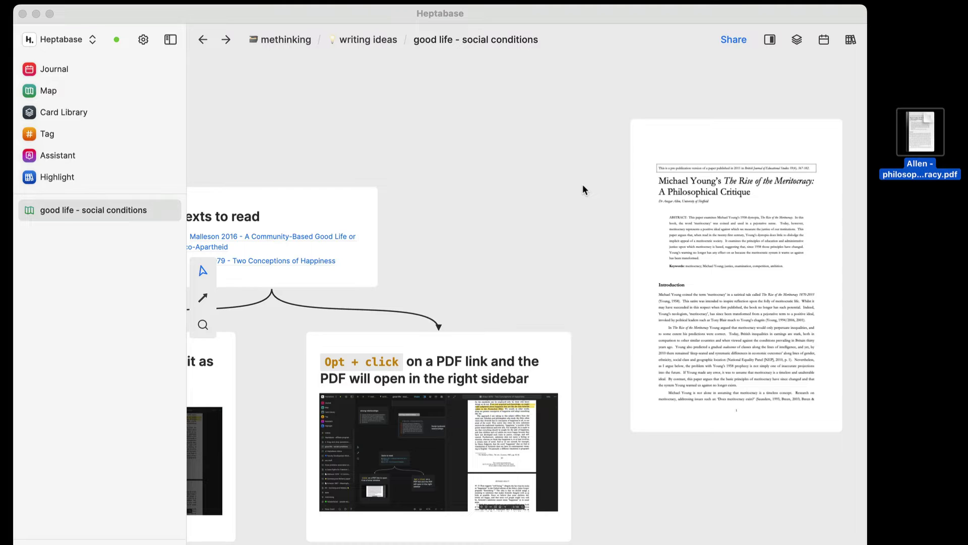
- Delete the Allen PDF card, then search 'Allen' in the side-by-side reading panel
drag(620, 105, 766, 278)
key(Delete)
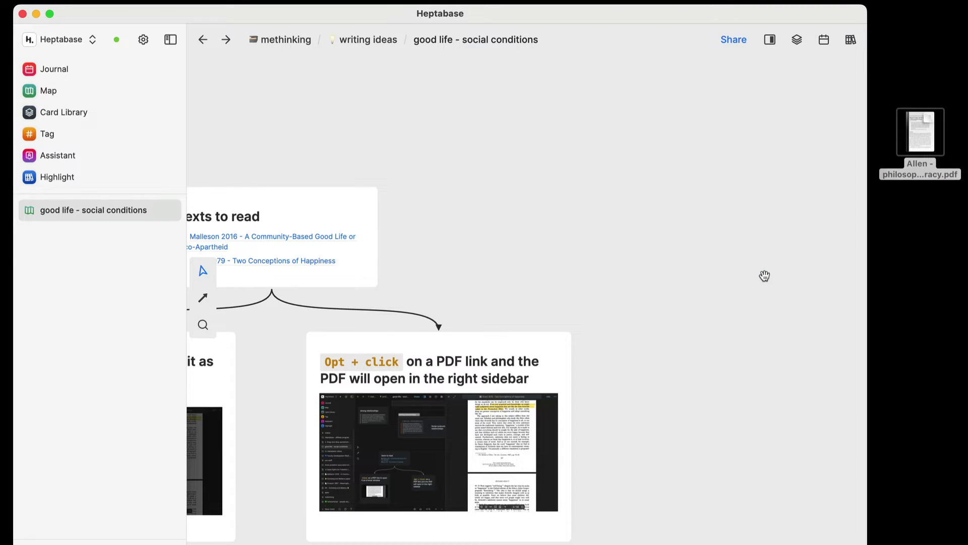
click(770, 39)
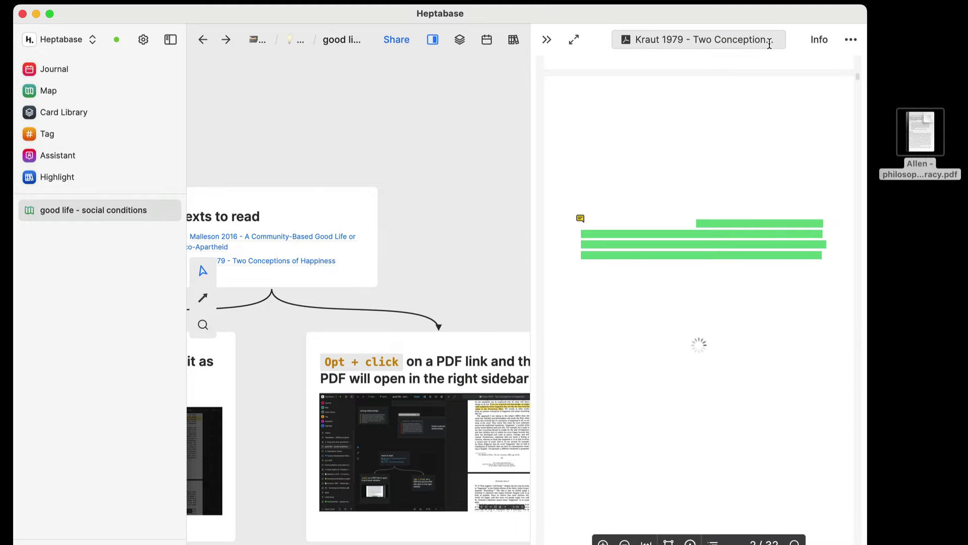
click(769, 42)
text(A)
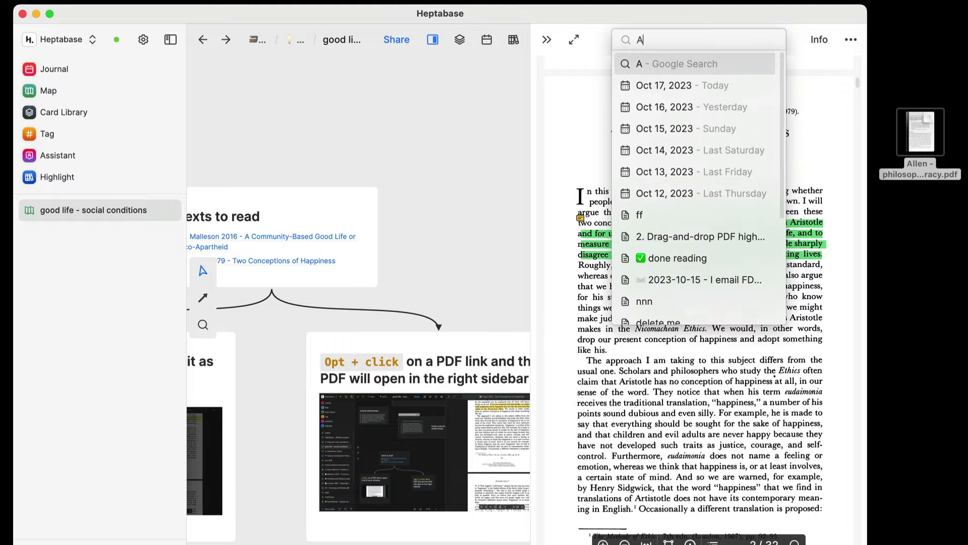
text(llen)
click(752, 85)
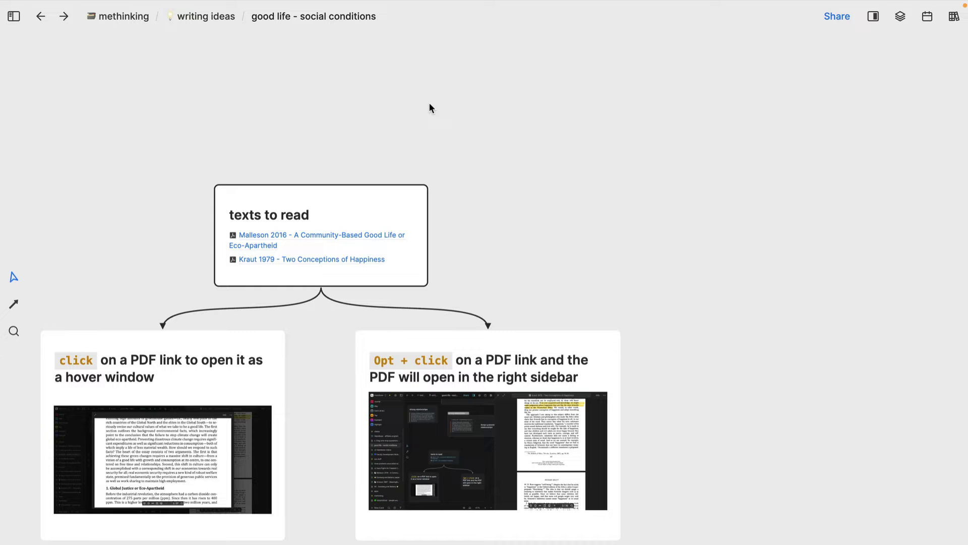
- Open the Kraut 1979 PDF in the right sidebar, zoomed in twice and fitted to width
alt+click(366, 260)
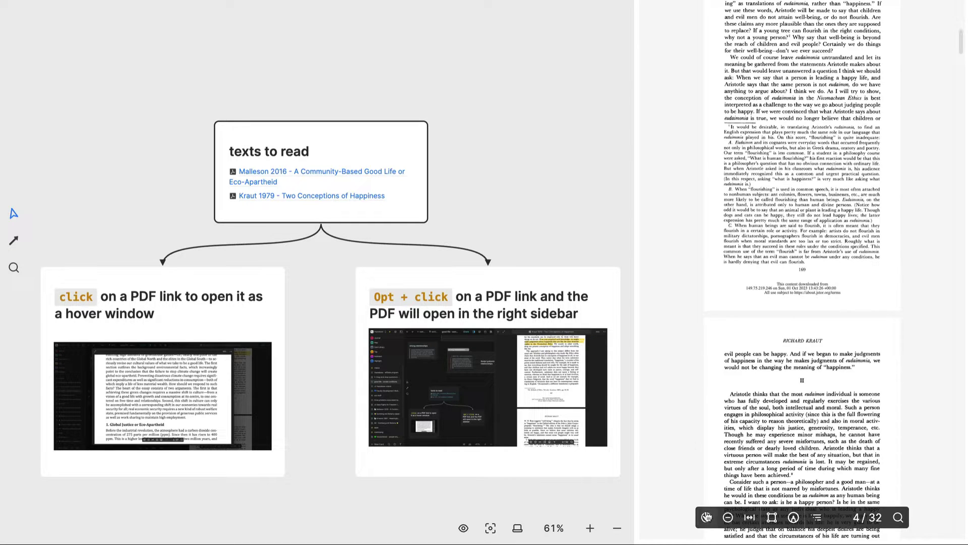
click(706, 518)
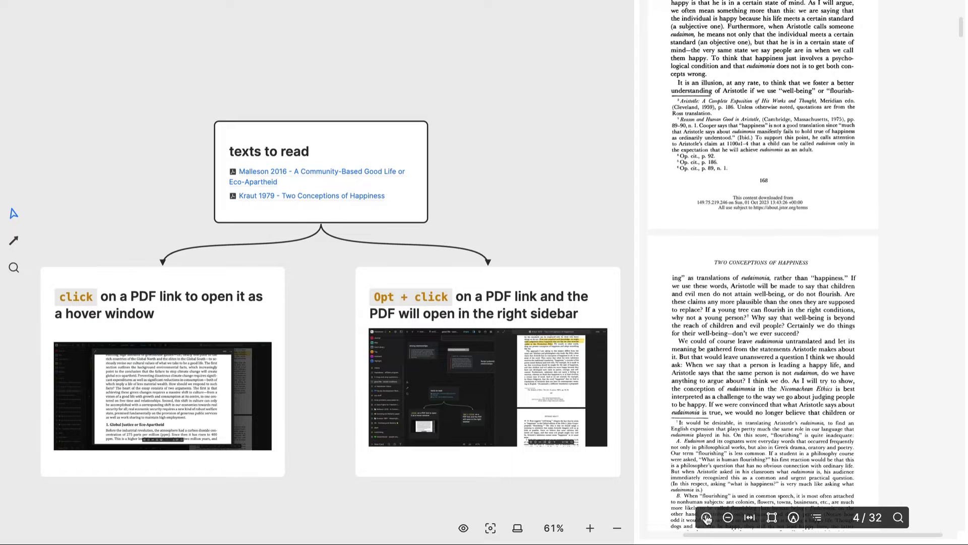
click(706, 518)
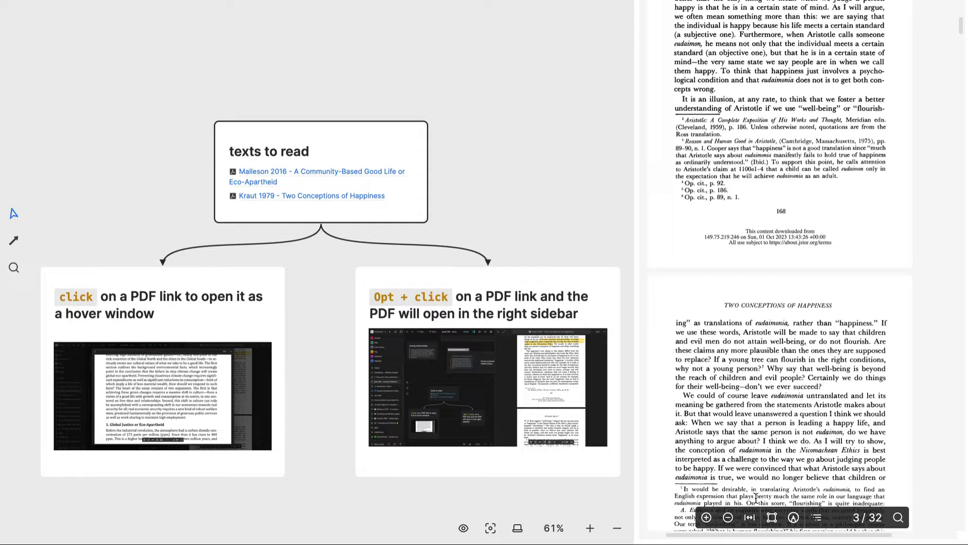
click(750, 519)
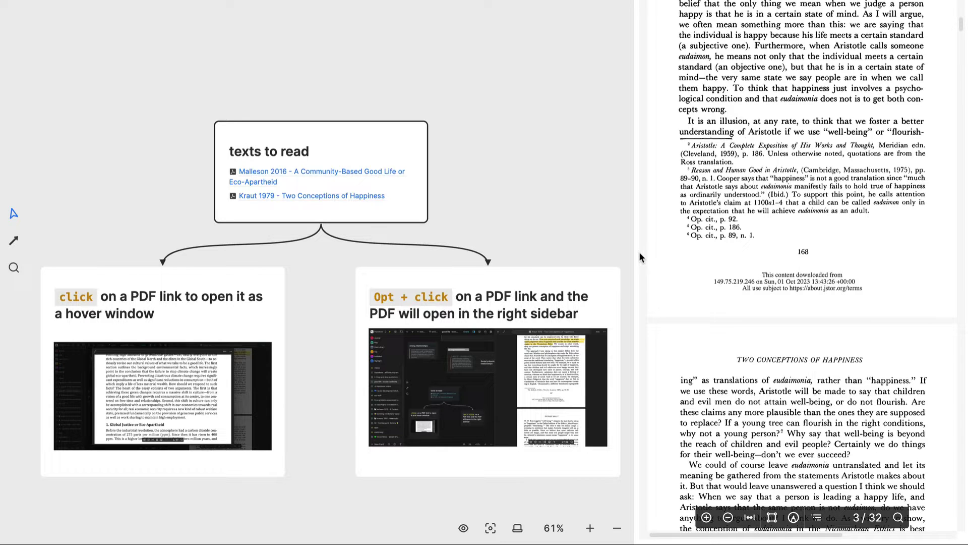
- Widen the PDF sidebar and scroll to the article's first page
drag(634, 247, 428, 229)
scroll(573, 197, up, 15)
scroll(574, 198, down, 5)
scroll(320, 141, down, 4)
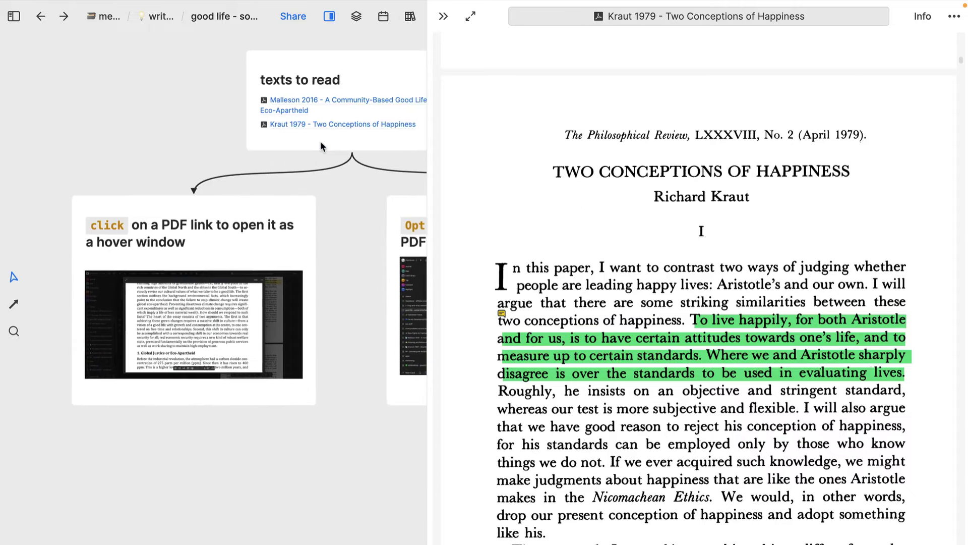
scroll(319, 141, up, 10)
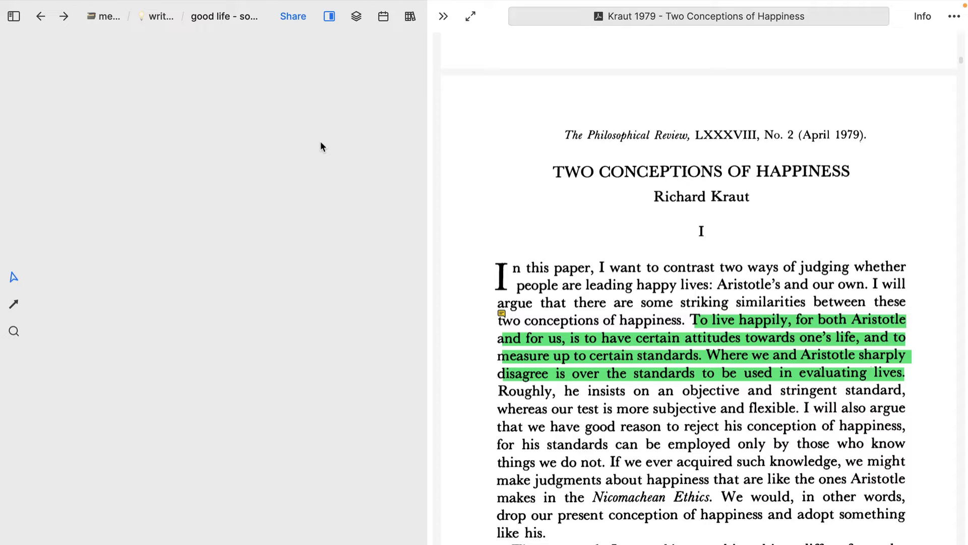
- Turn the green Kraut highlight into a whiteboard card, locate it in the PDF, and shift the card lower
mouse_move(531, 330)
drag(454, 298, 185, 239)
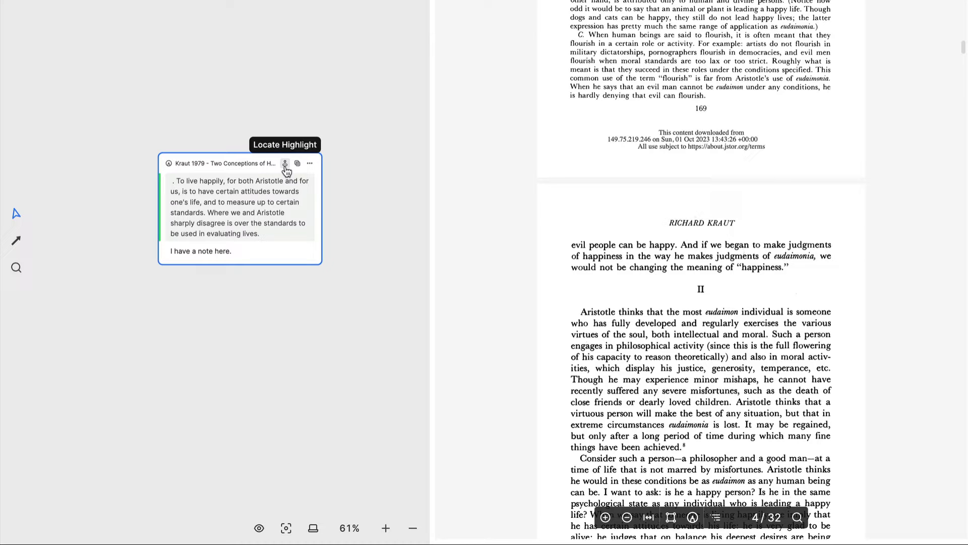
click(286, 165)
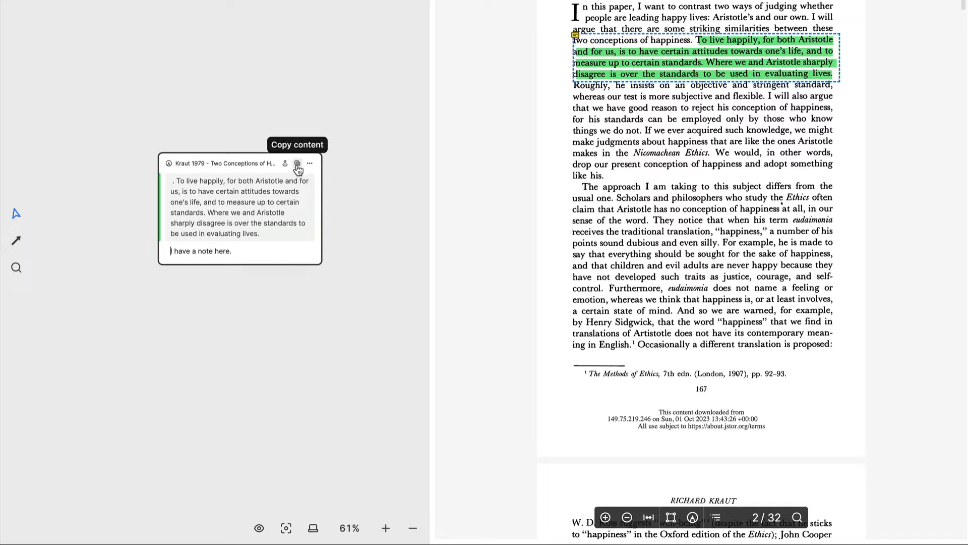
drag(297, 168, 277, 179)
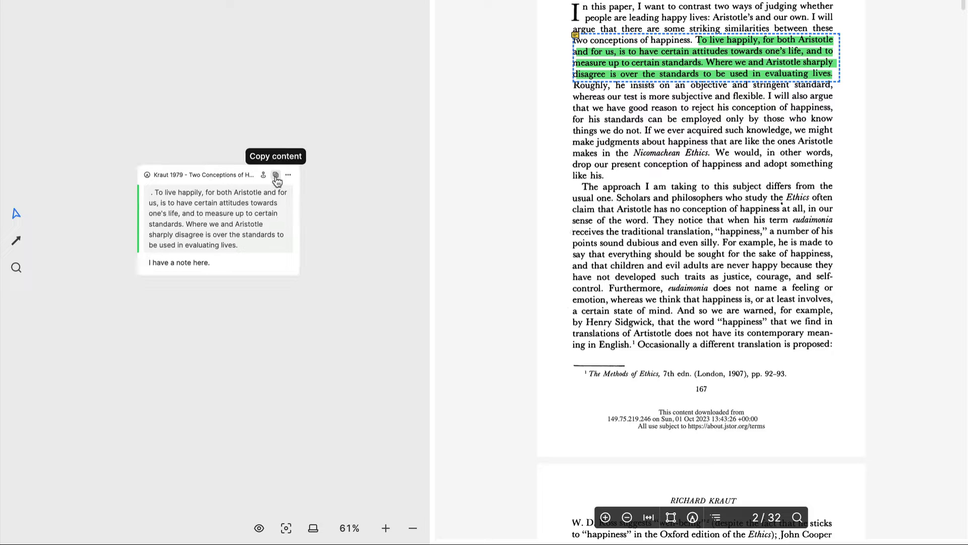
- Create a card titled 'new card' and paste the Kraut passage and its note into it
right_click(85, 379)
click(105, 353)
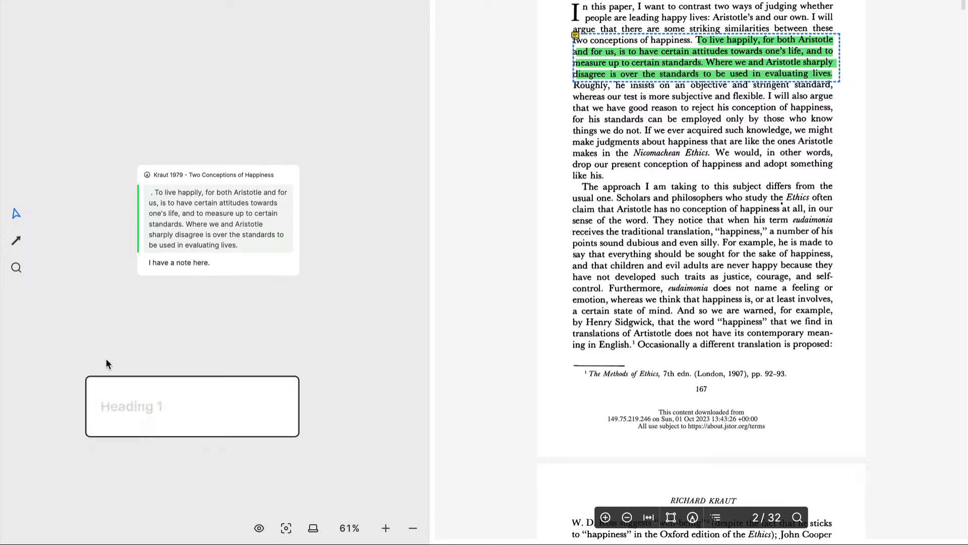
text(new card)
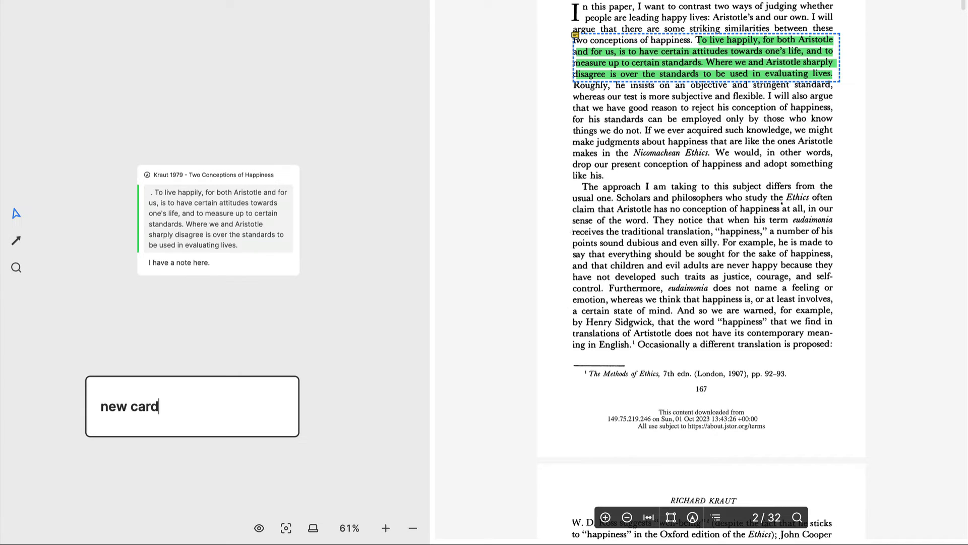
key(Return)
text(. To live happily, for both Aristotle and for us, is to have certain attitudes towards one's life, and to measure up to certain standards. Where we and Aristotle sharply disagree is over the standards to be used in evaluating lives. (View Source) I have a note here.)
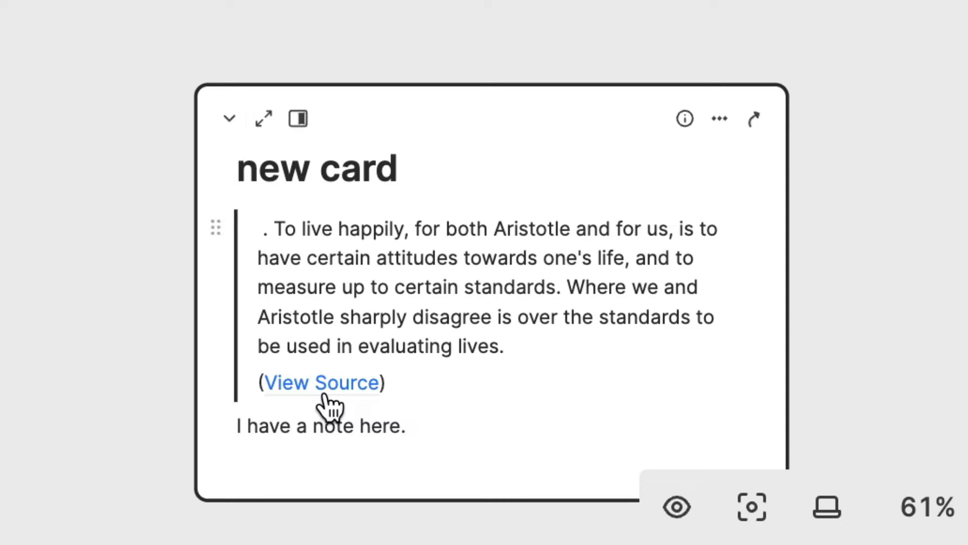
- Append a citation linking the Kraut 1979 PDF with page 167 after the passage
click(553, 348)
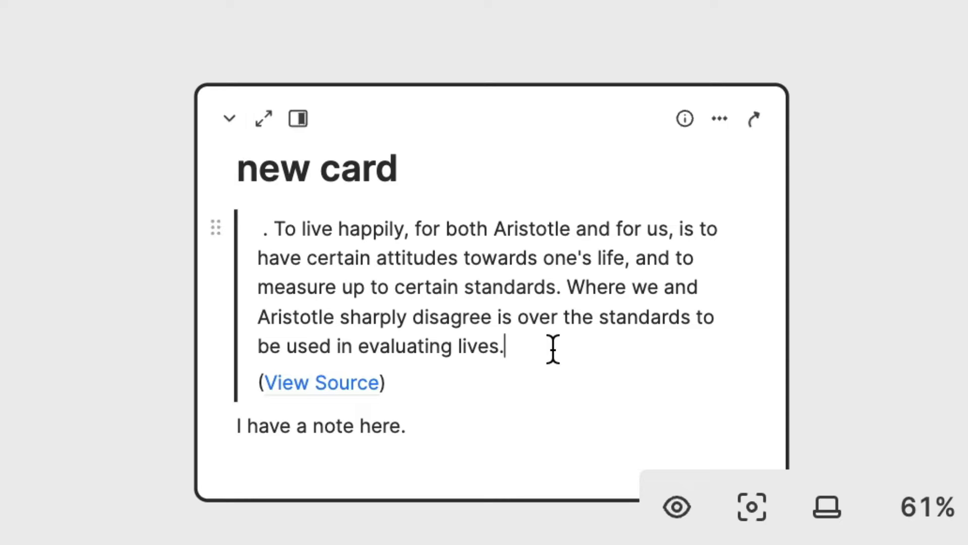
text(()
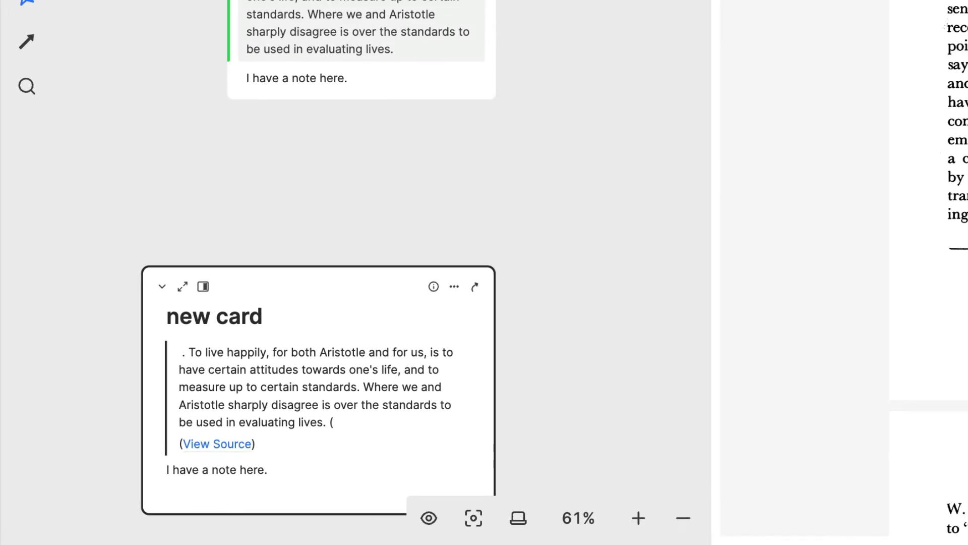
text(@K)
text(raut)
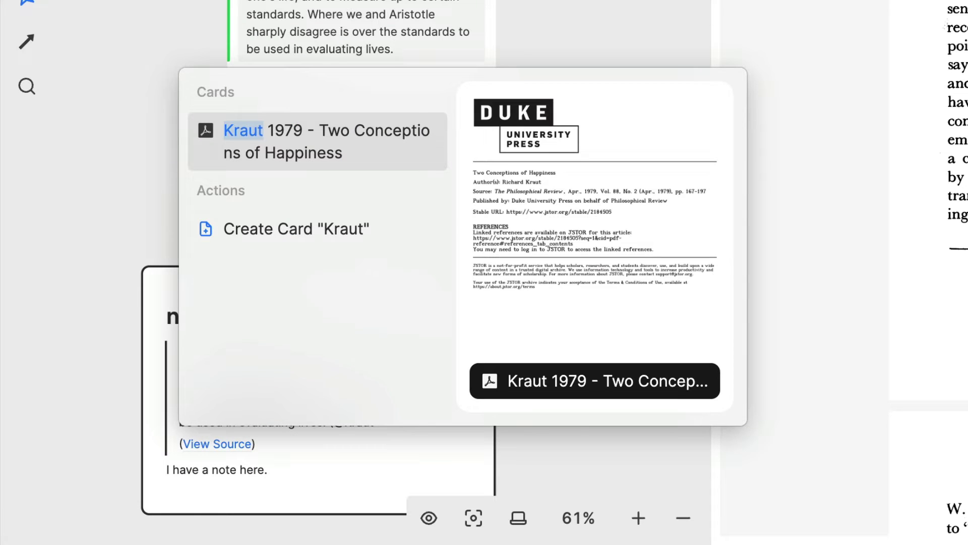
key(Return)
text(, p.)
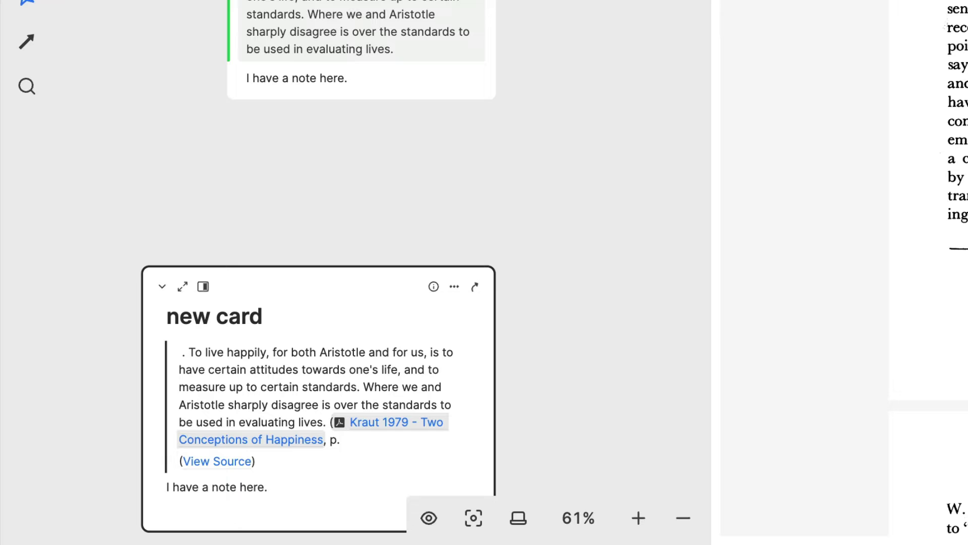
text(167))
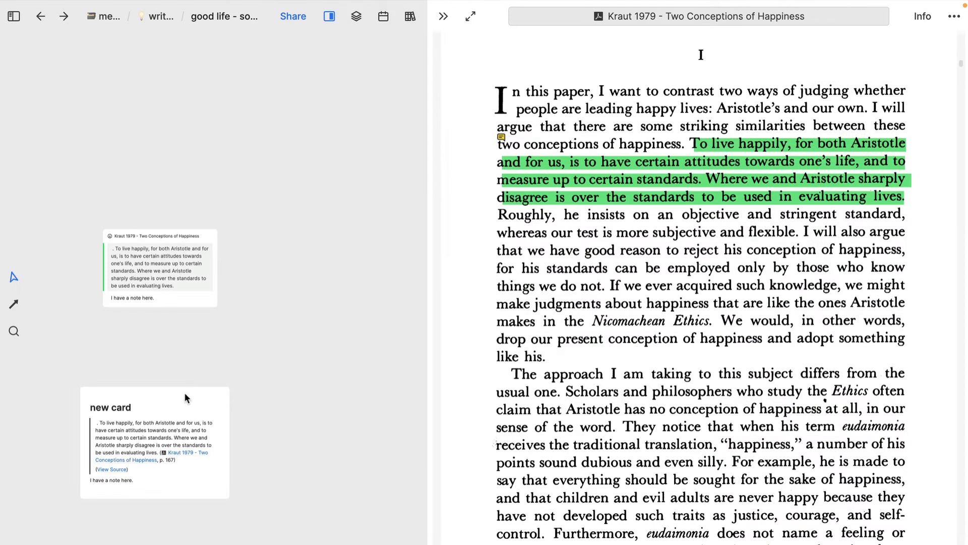
- Drag 'new card' to the top of the canvas, deselect it, then place the cursor after 'p. 167)'
mouse_move(184, 397)
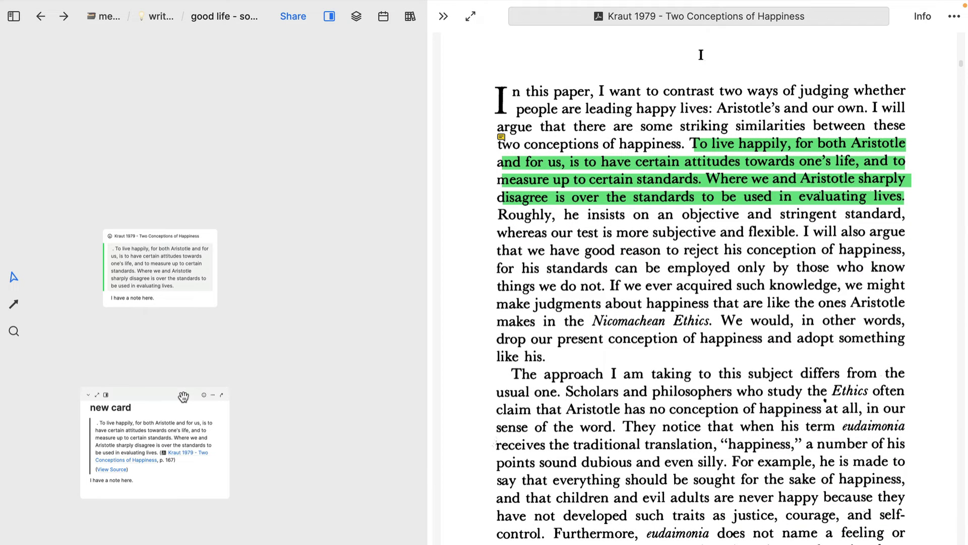
drag(183, 396, 184, 85)
click(262, 176)
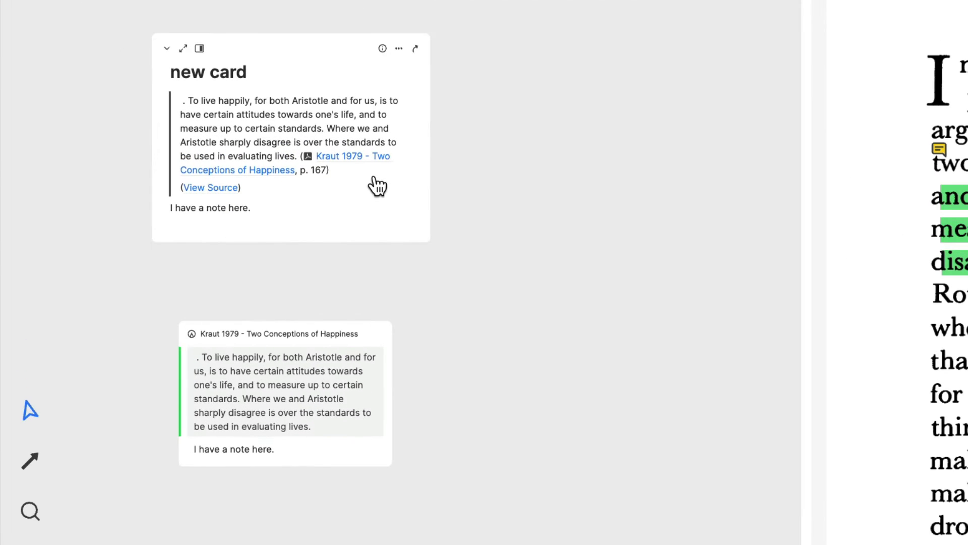
click(197, 152)
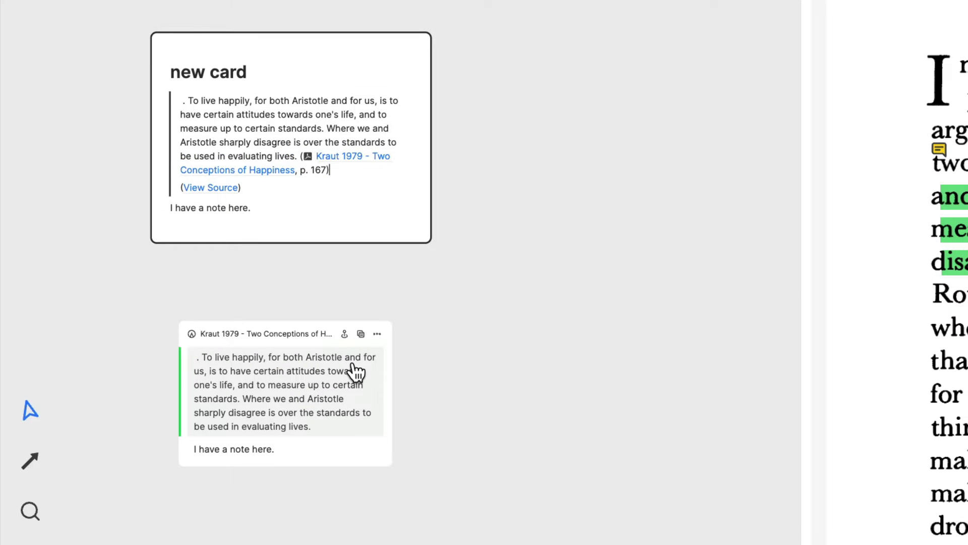
- Place the cursor in the highlight card's note, then in the new card's embedded quote note line
click(354, 398)
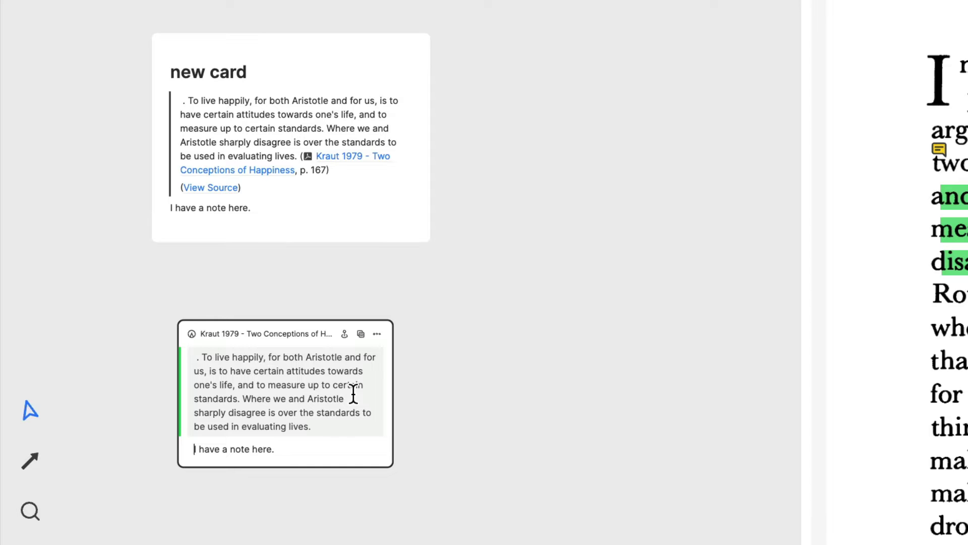
click(374, 176)
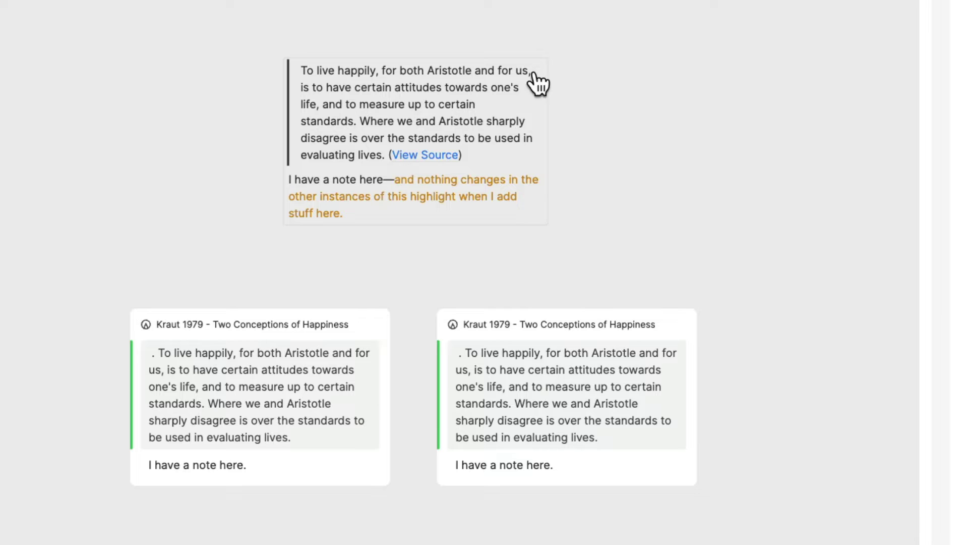
- Delete the stray leading period in the right highlight card and colour 'Aristotle' red
click(474, 354)
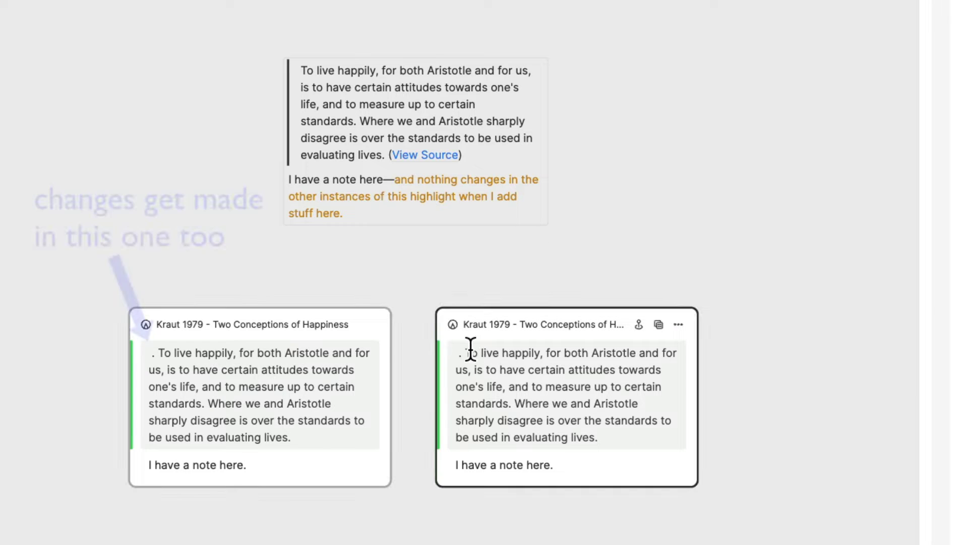
key(BackSpace)
key(BackSpace)
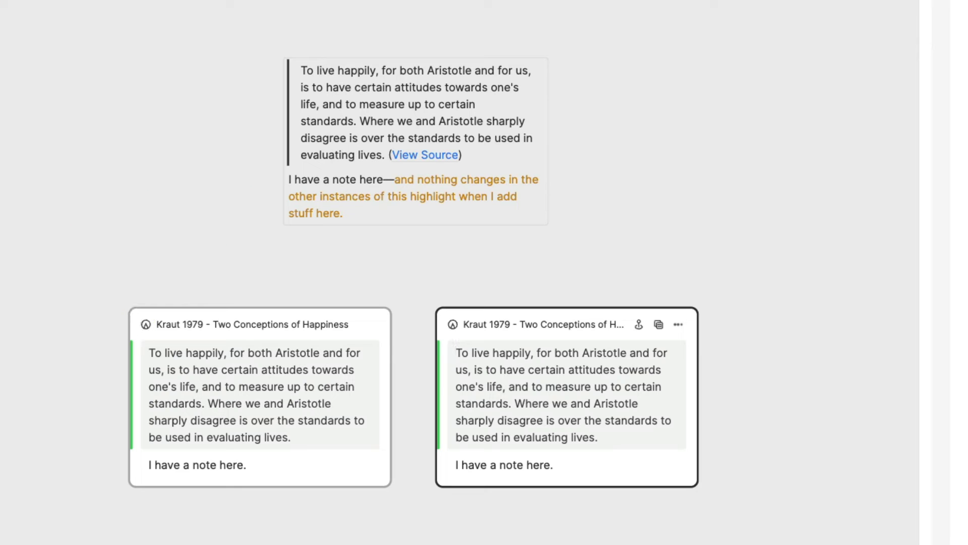
double_click(603, 353)
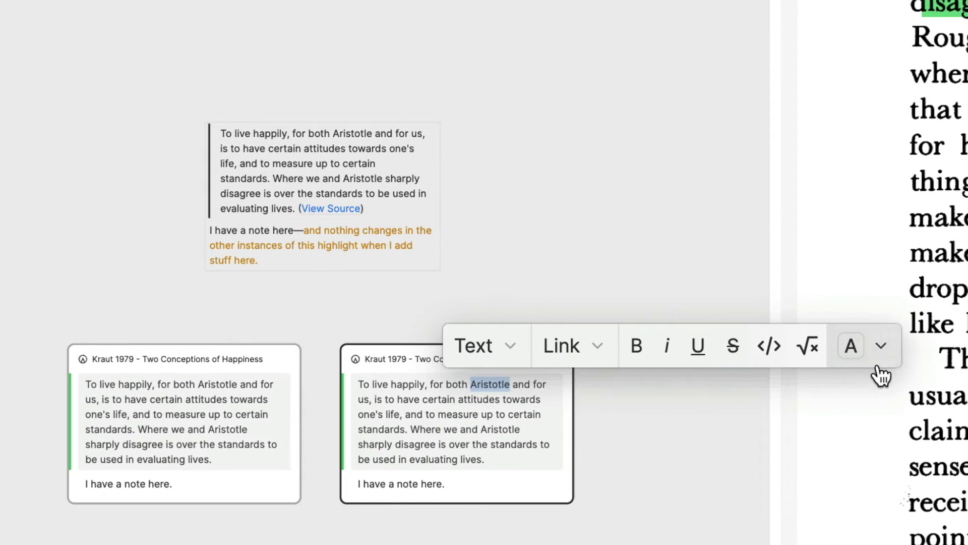
click(882, 349)
click(897, 533)
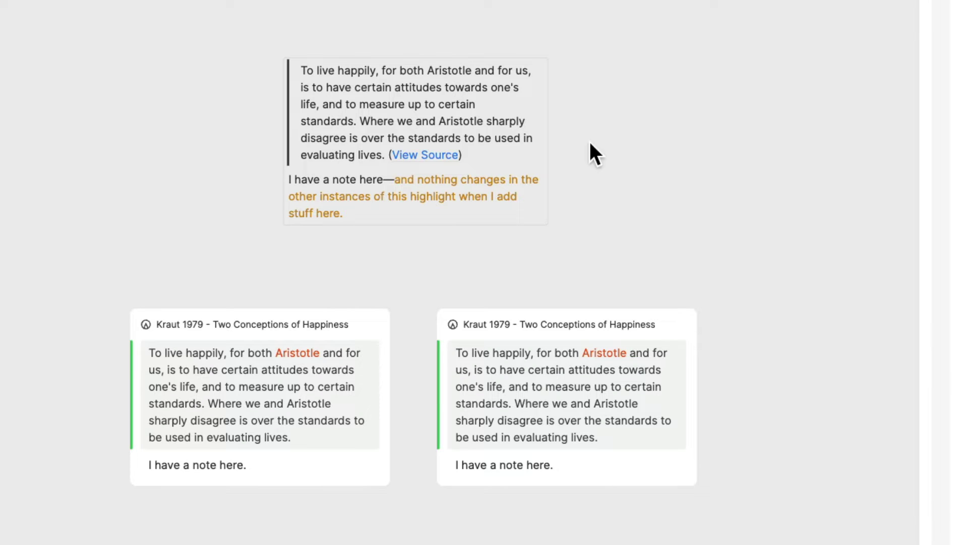
- Bold the standalone quote's first sentence ending '…to measure up to certain standards.'
click(291, 136)
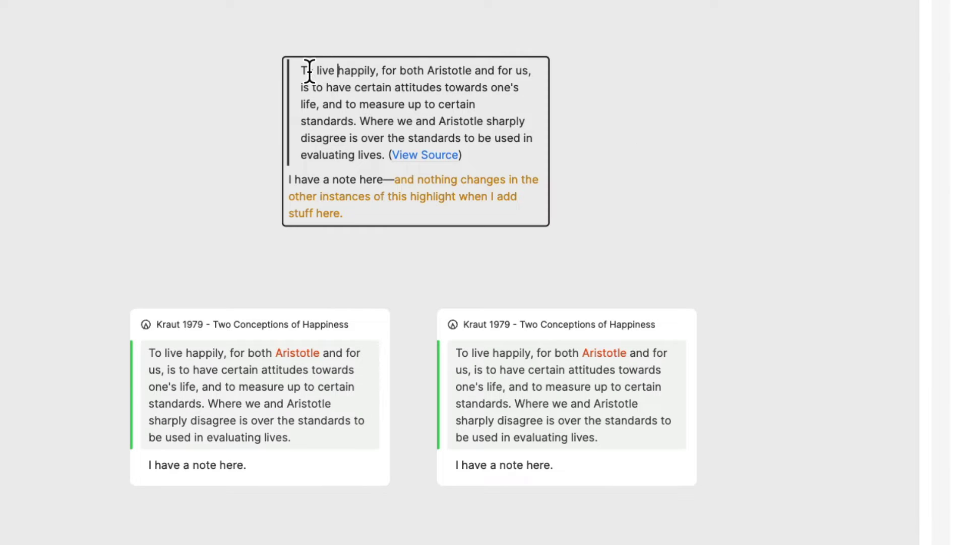
drag(302, 71, 354, 120)
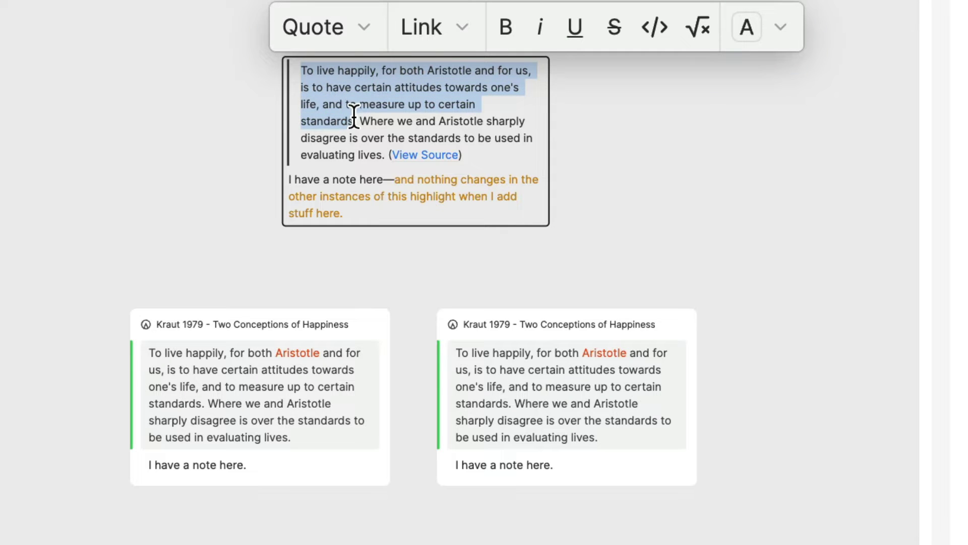
click(510, 41)
key(Escape)
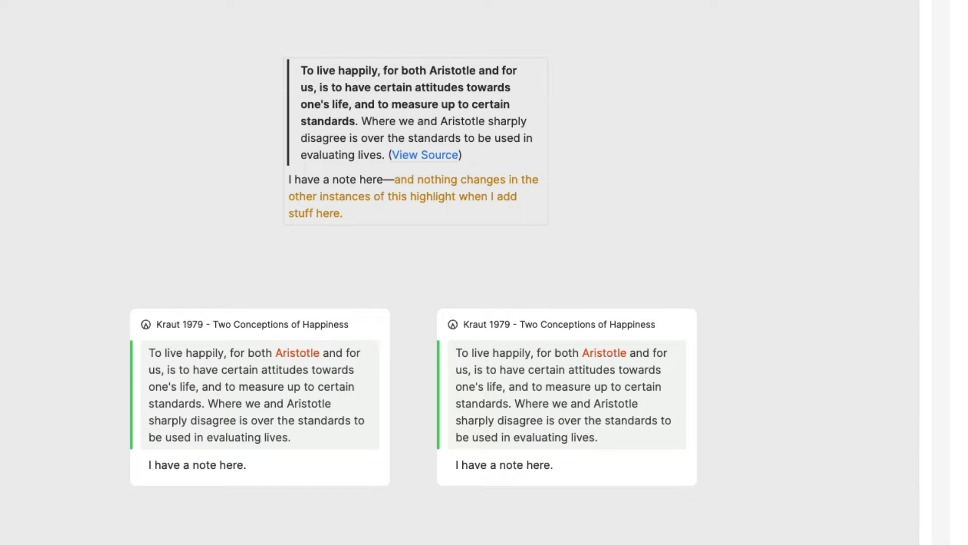
- Delete the sentence 'Where we… lives.' from the standalone quote
click(385, 156)
drag(385, 157, 365, 122)
key(BackSpace)
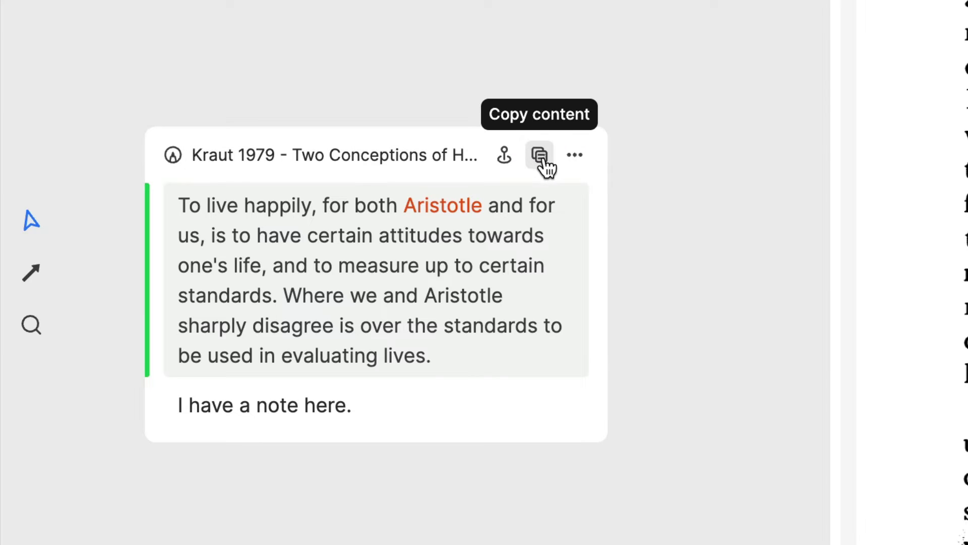
- Copy the Kraut highlight card, paste it, and move the duplicate above the original
click(578, 157)
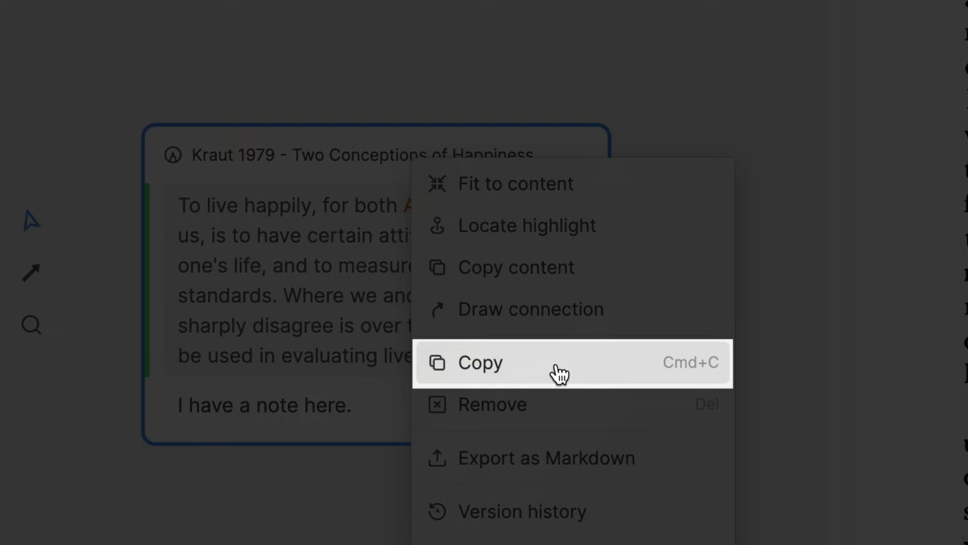
click(557, 373)
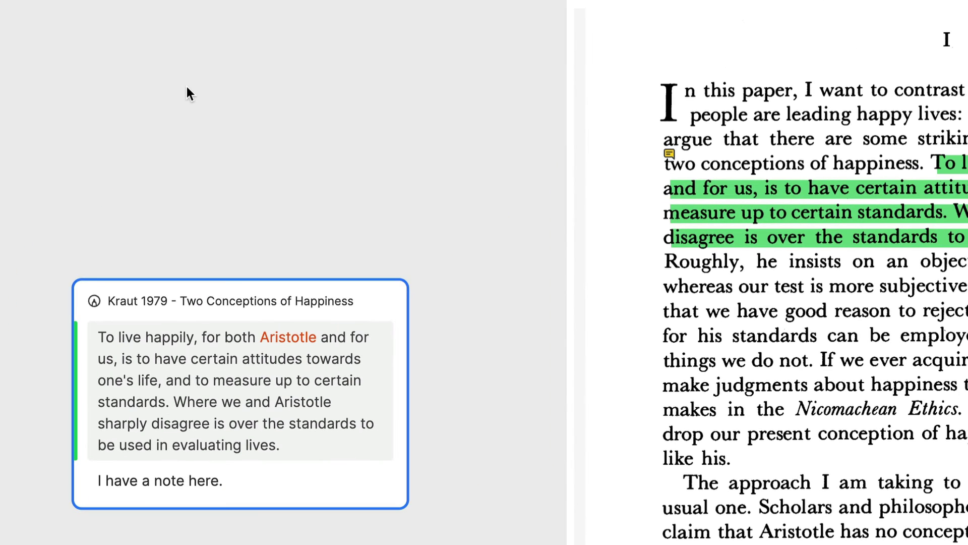
click(187, 87)
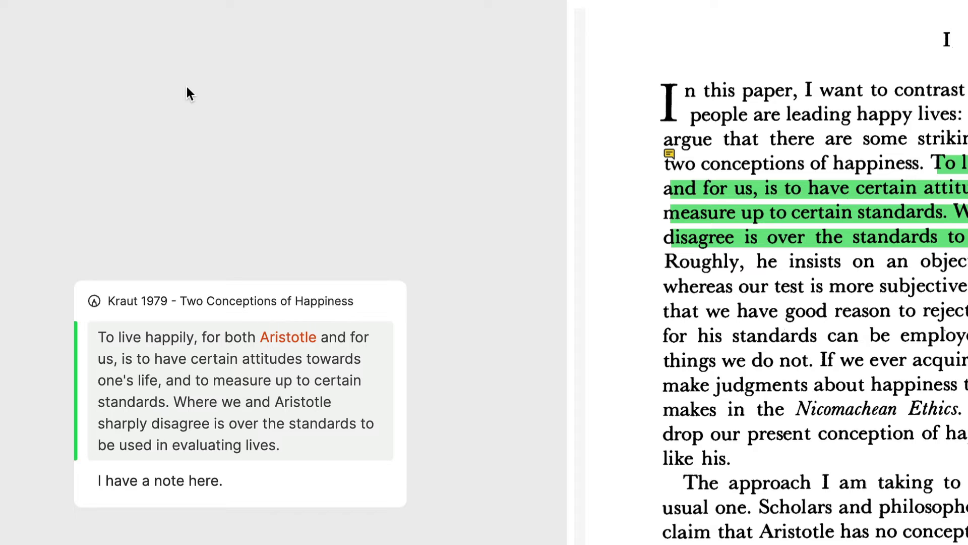
key(super+v)
drag(253, 88, 158, 37)
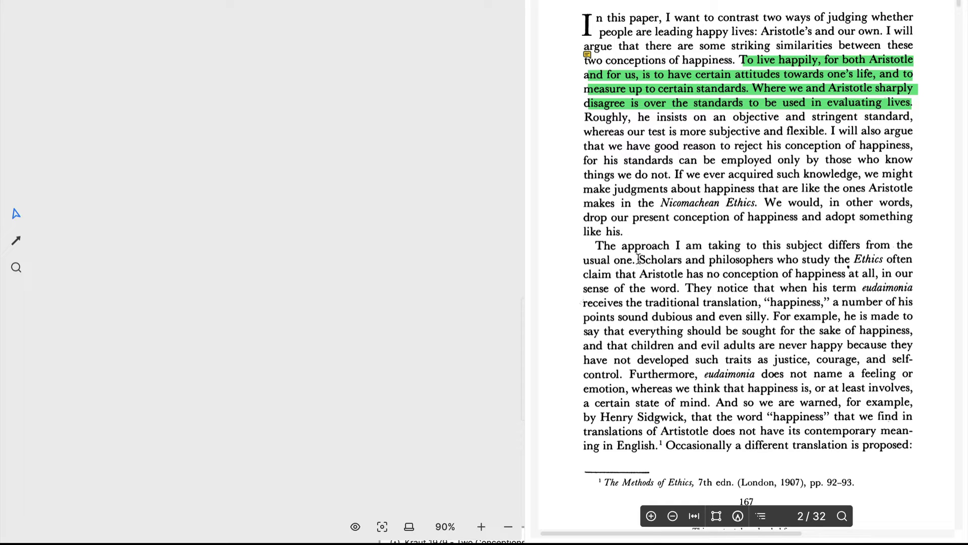
- Highlight blue the page-2 sentences starting 'Scholars and philosophers…' and 'Furthermore, eudaimonia…'
drag(639, 260, 680, 284)
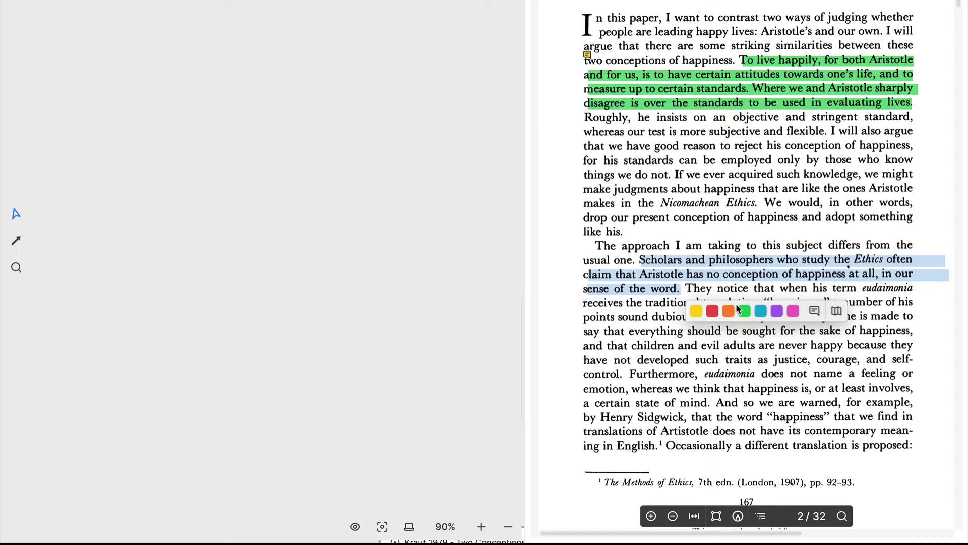
click(760, 311)
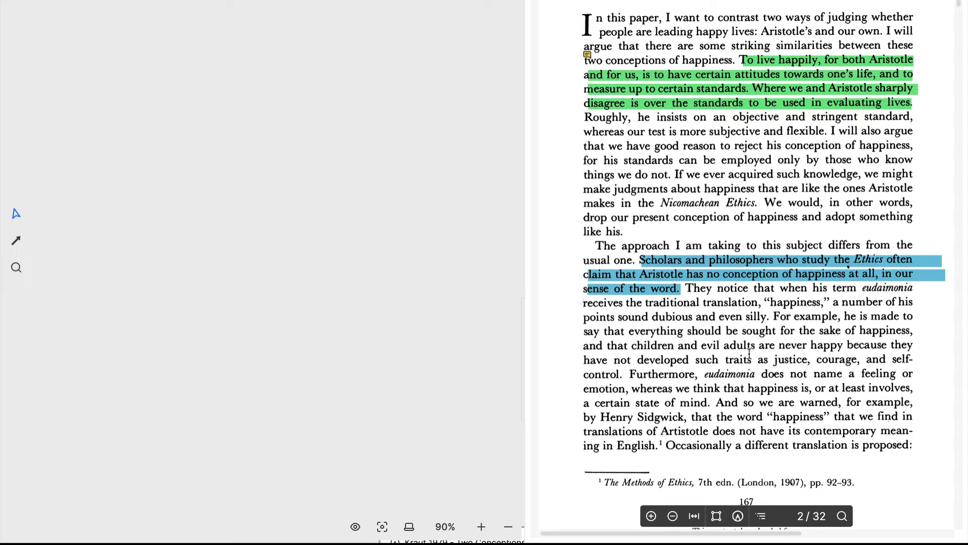
click(738, 515)
drag(630, 375, 710, 401)
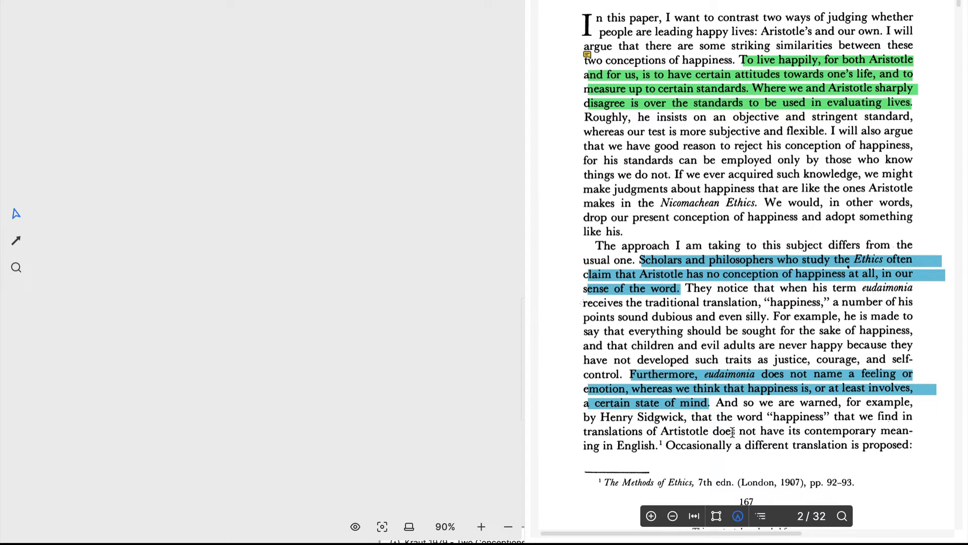
click(739, 267)
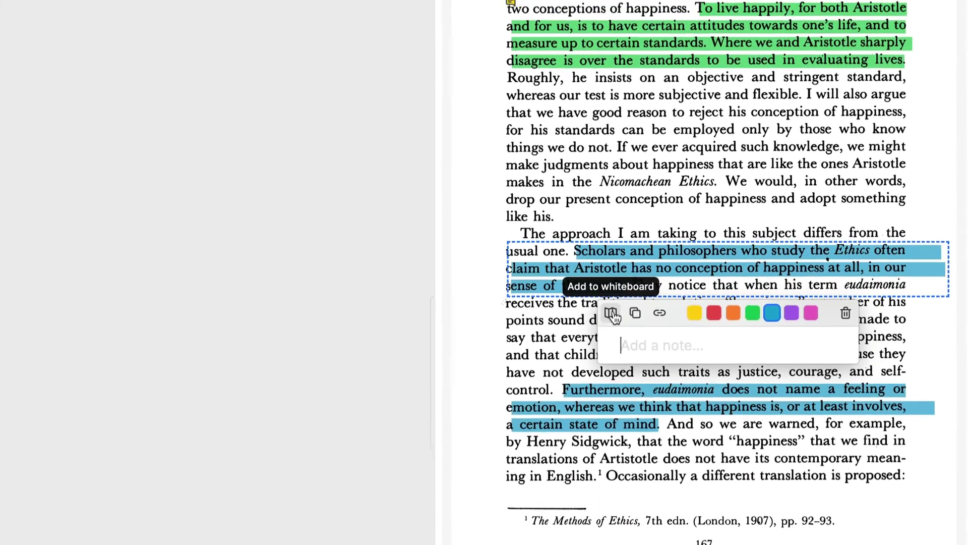
- Add the Scholars highlight to the whiteboard as a card, then copy its quote and link
click(399, 321)
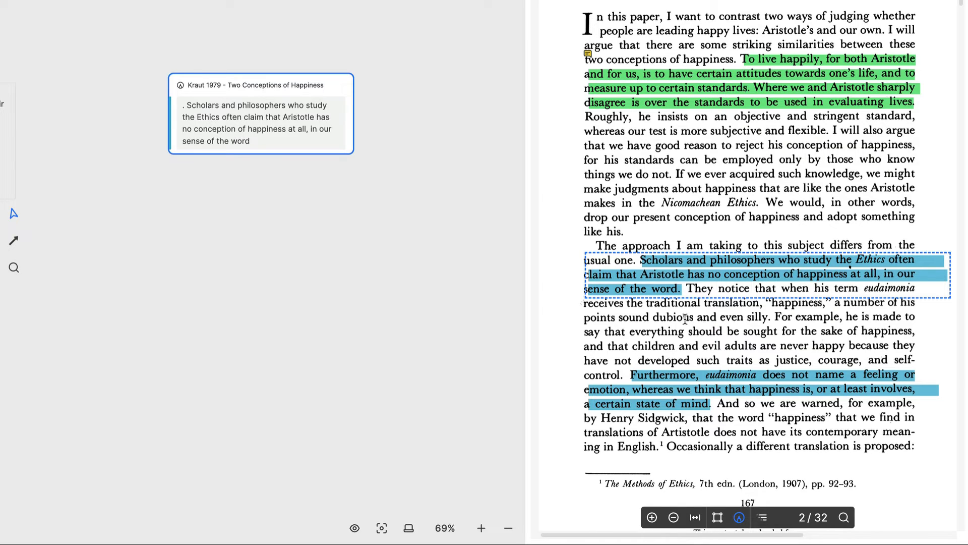
click(709, 281)
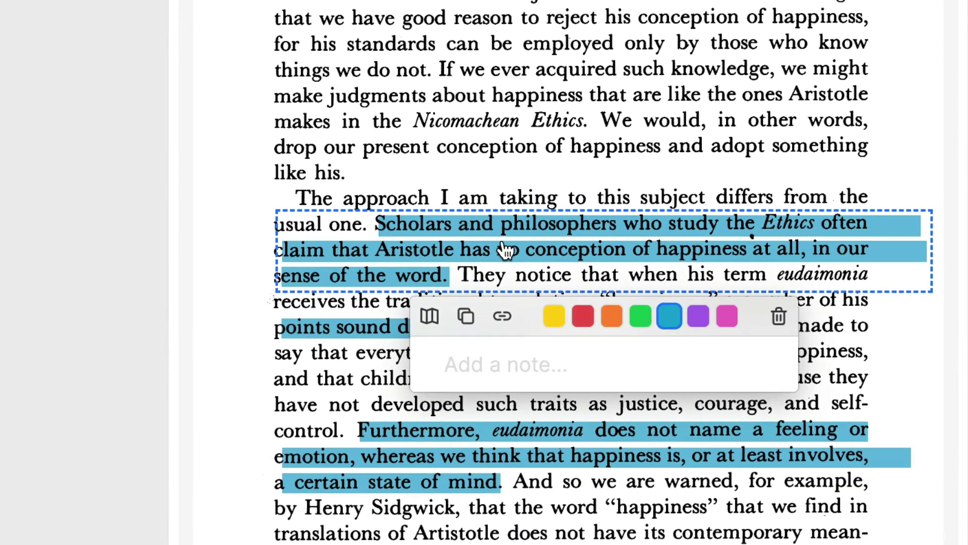
click(466, 317)
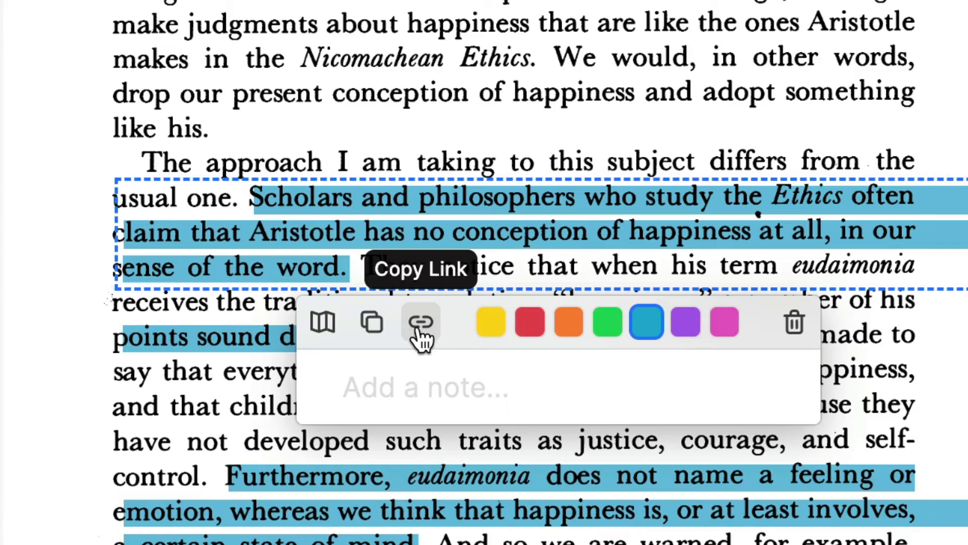
click(420, 325)
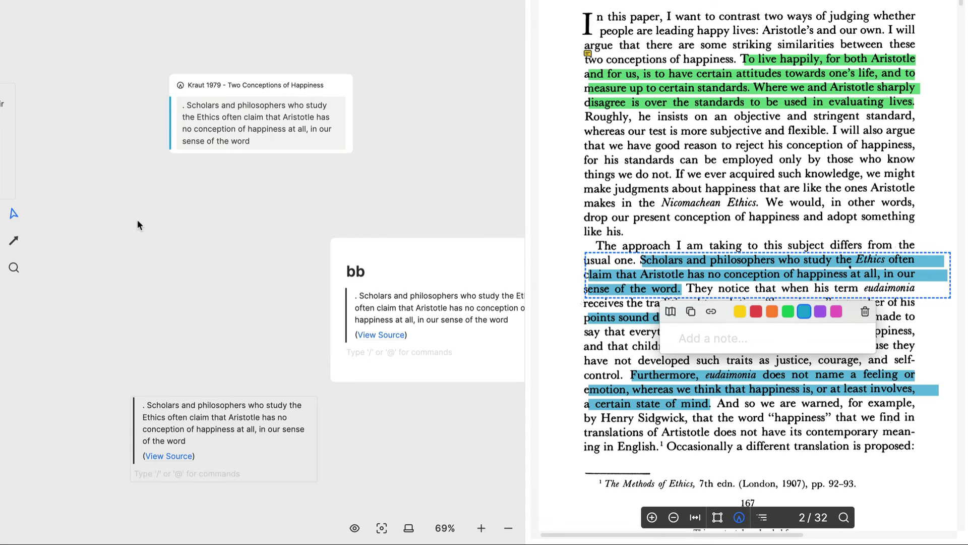
- Paste the Aristotle highlight link into a new text block as an embedded quote
right_click(137, 222)
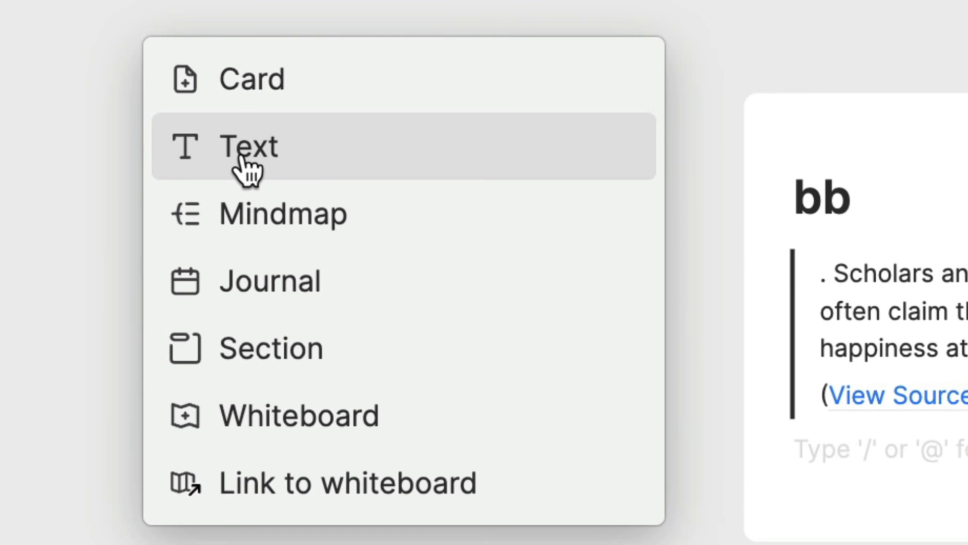
click(242, 156)
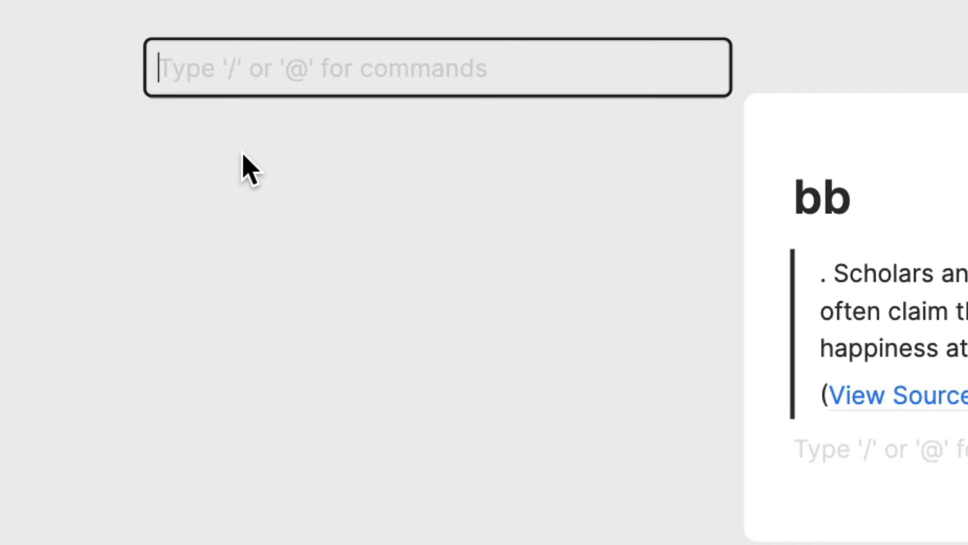
key(super+v)
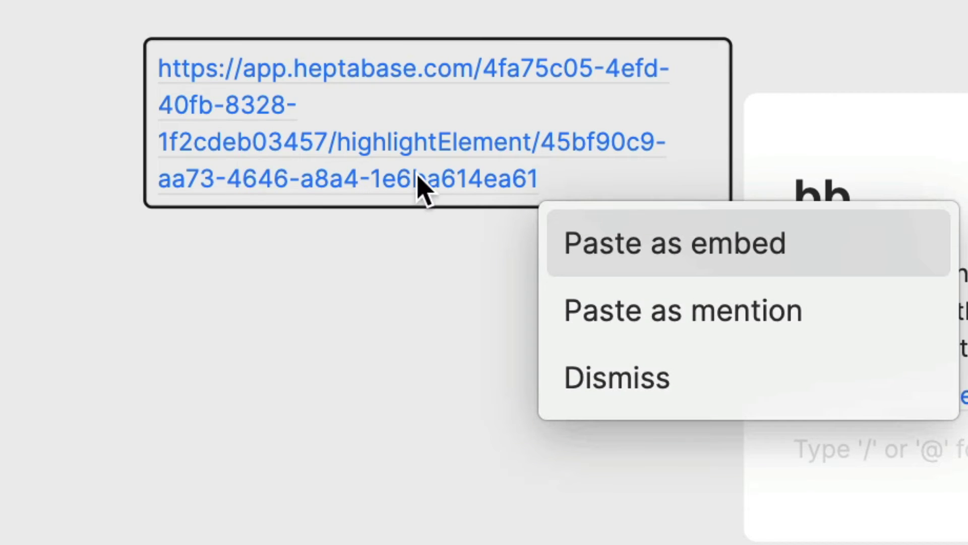
click(637, 270)
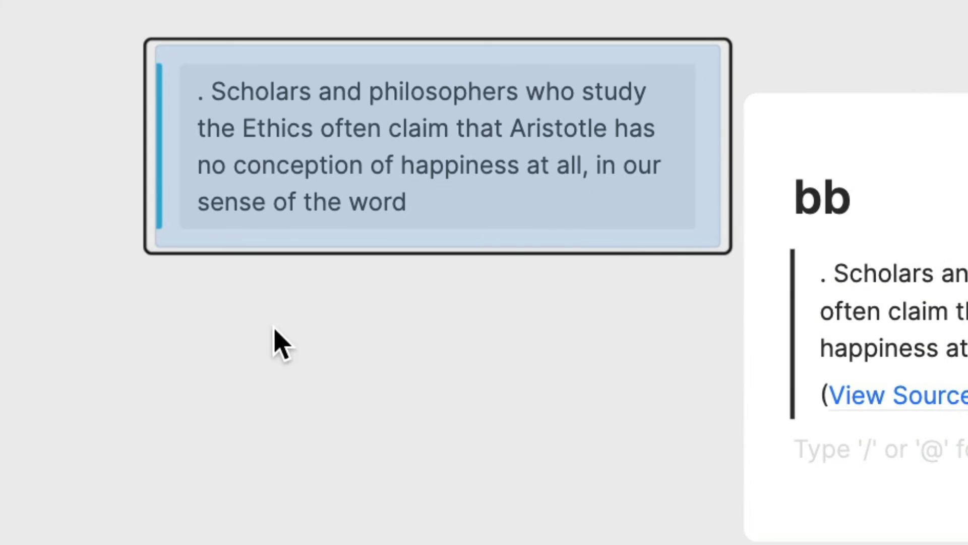
click(174, 348)
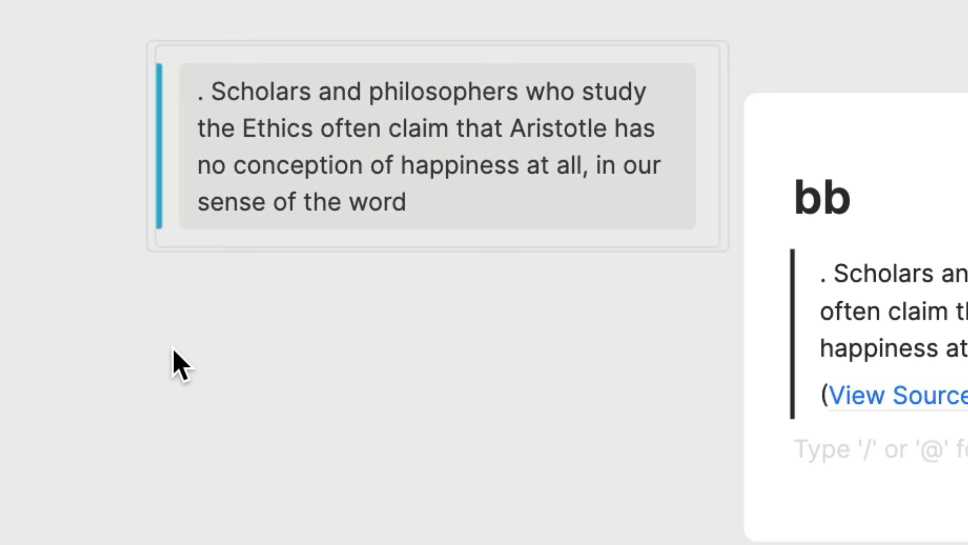
- Paste the highlight link into another text block as a Kraut 1979 mention
right_click(173, 349)
click(258, 453)
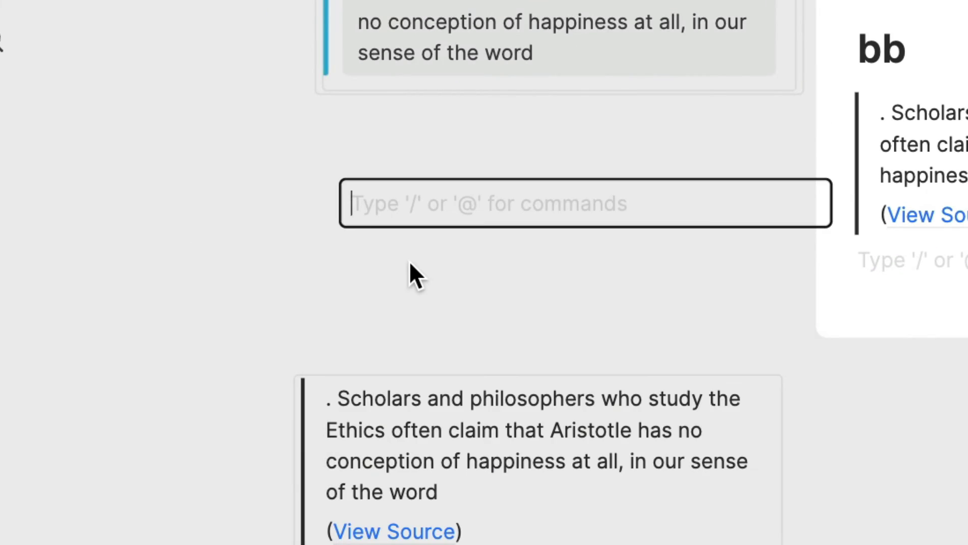
key(ctrl+v)
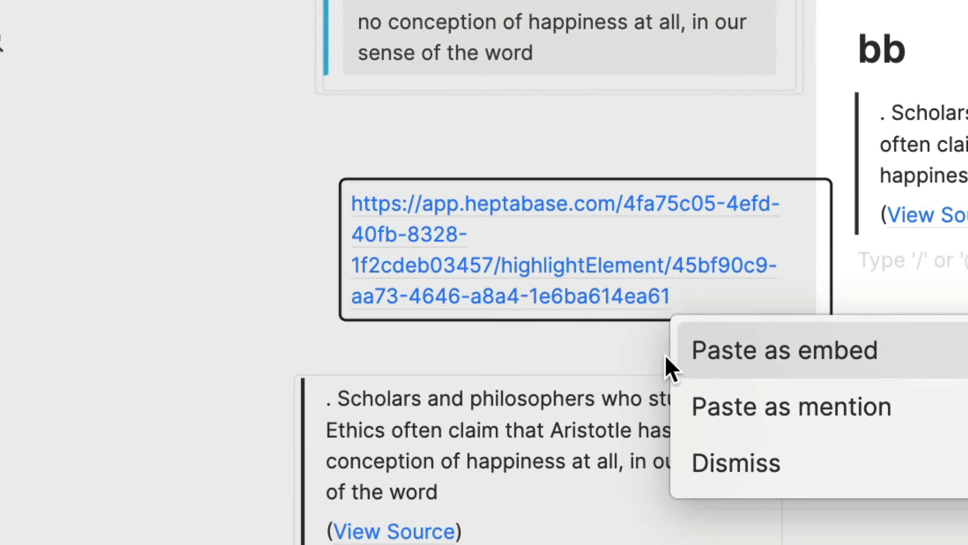
click(730, 412)
click(725, 309)
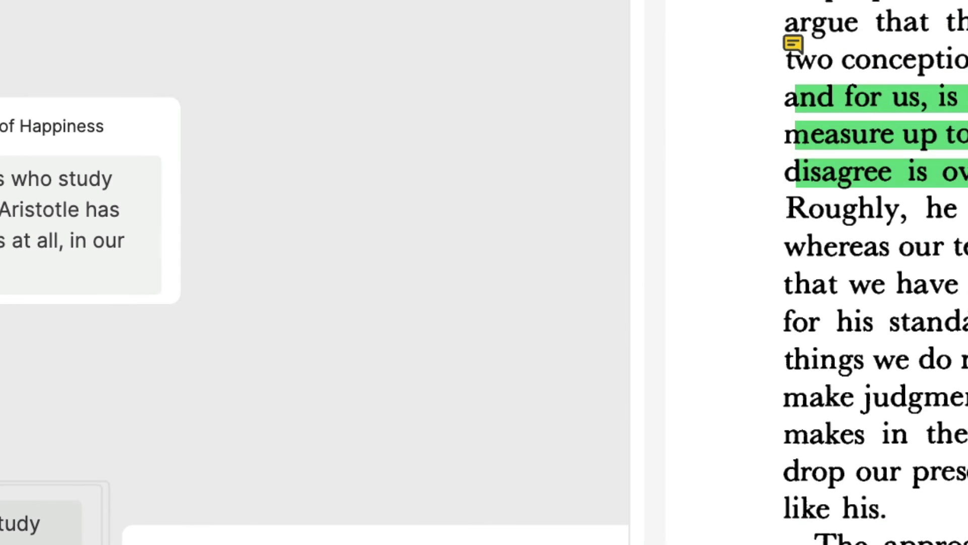
- Create a card titled 'something' containing the highlight link as a plain URL
right_click(174, 27)
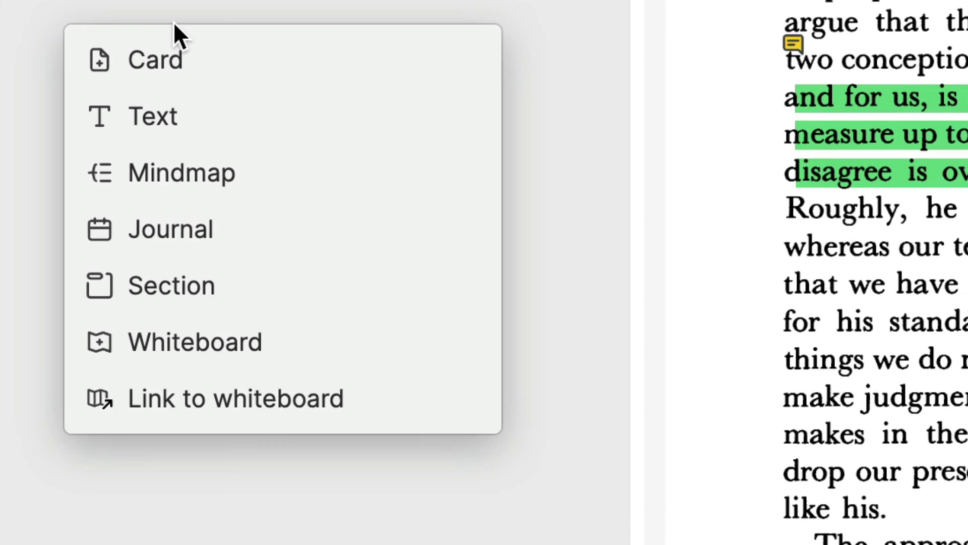
click(172, 60)
text(some)
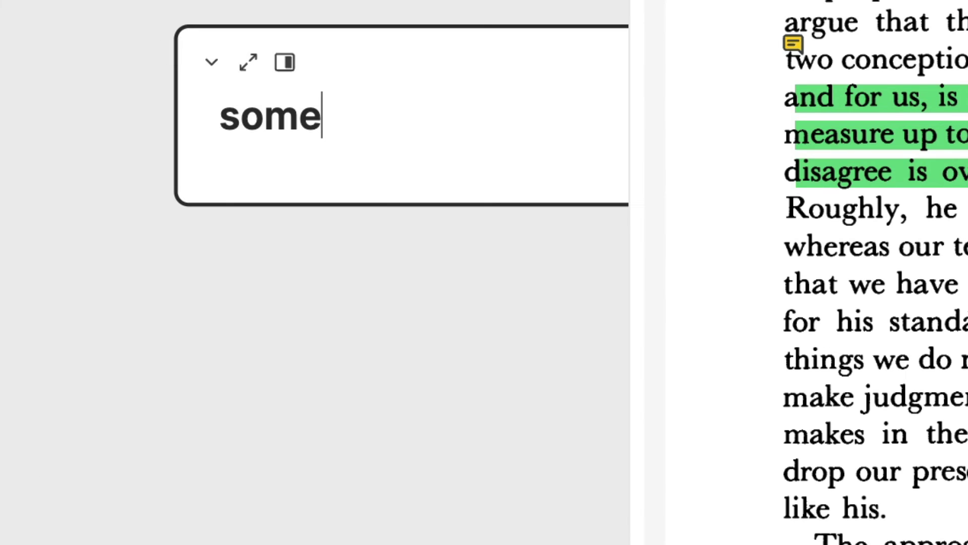
text(thing)
key(Return)
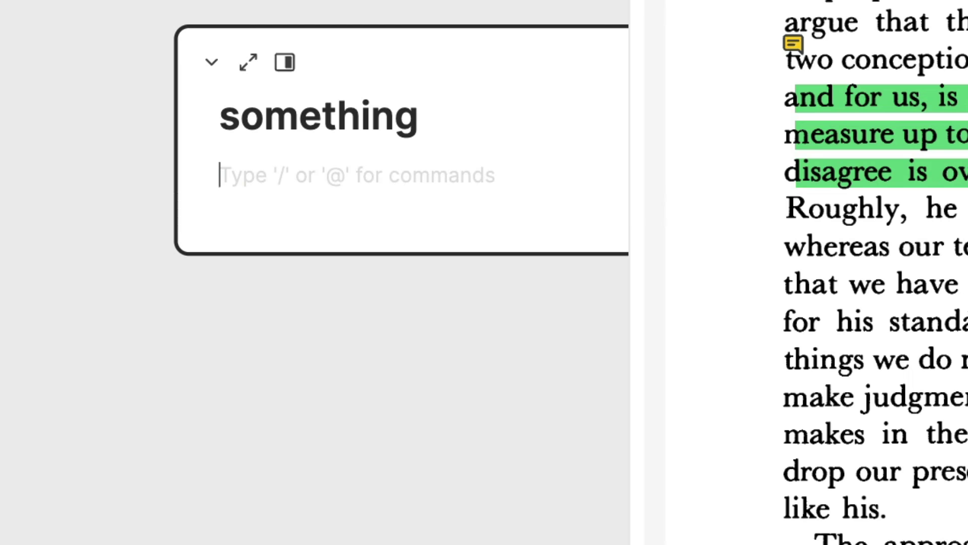
key(super+v)
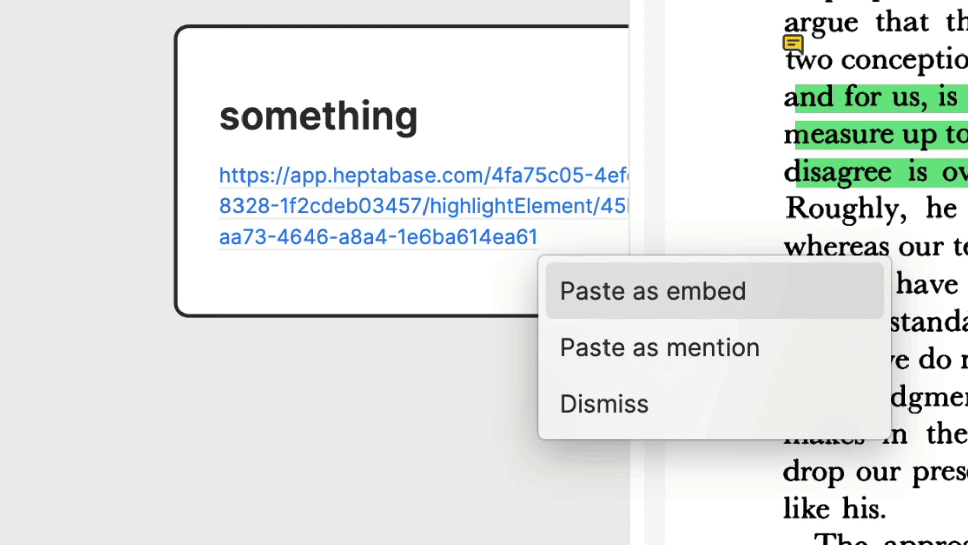
click(612, 418)
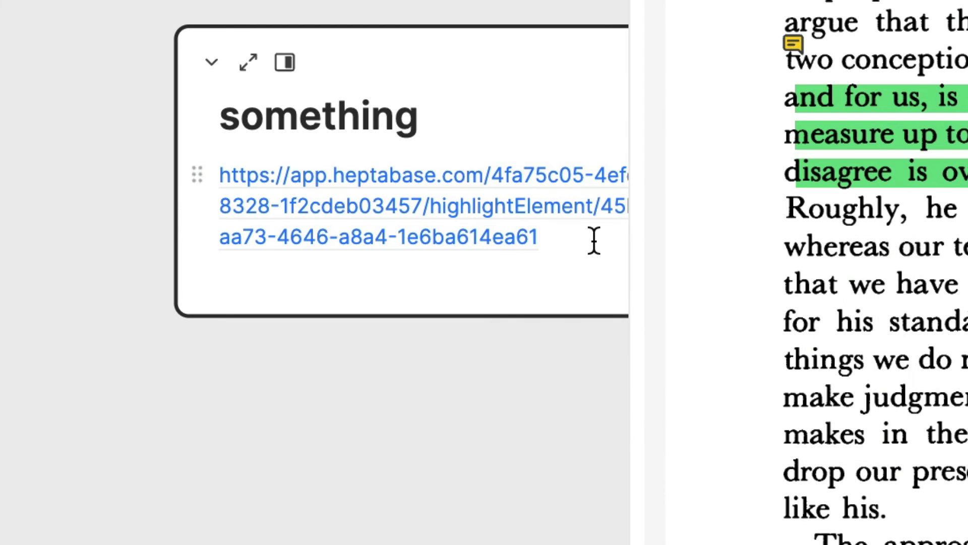
key(Return)
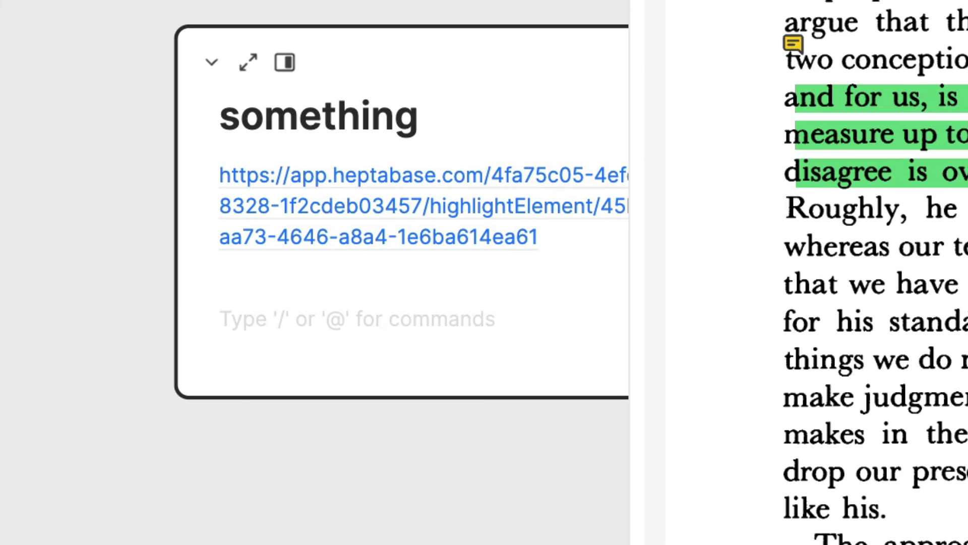
- Add 'See also this passage from Kraut.' and link 'this passage' to the highlight URL
text(See also this passage f)
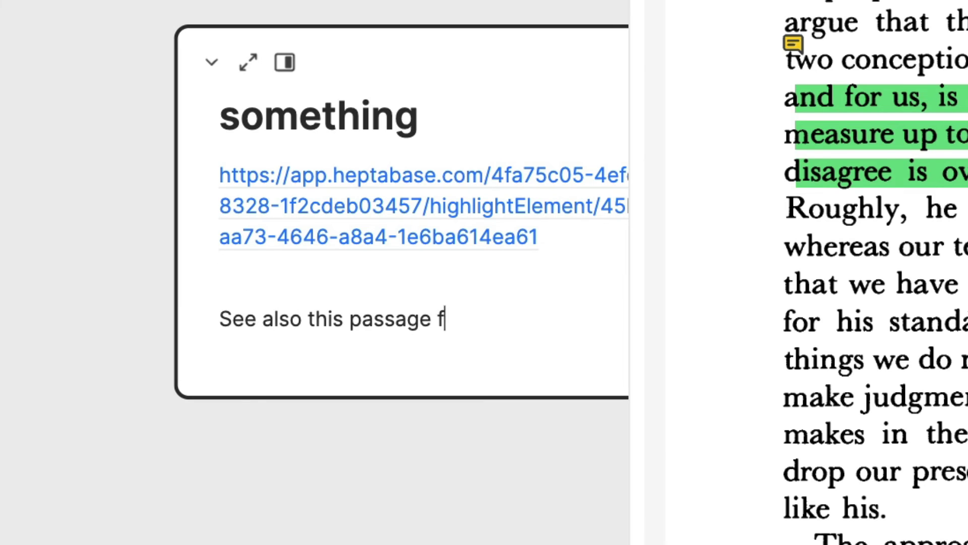
text(rom Kraut.)
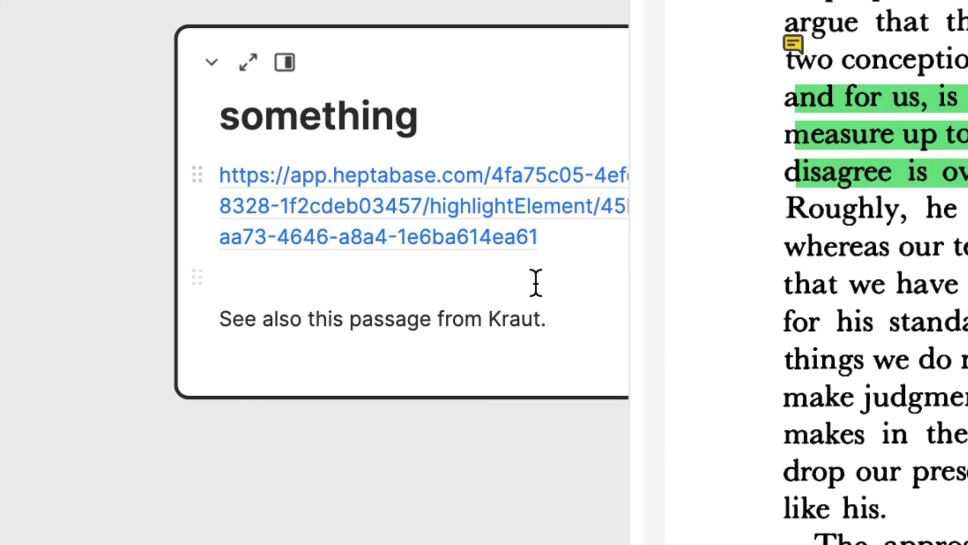
drag(309, 320, 430, 319)
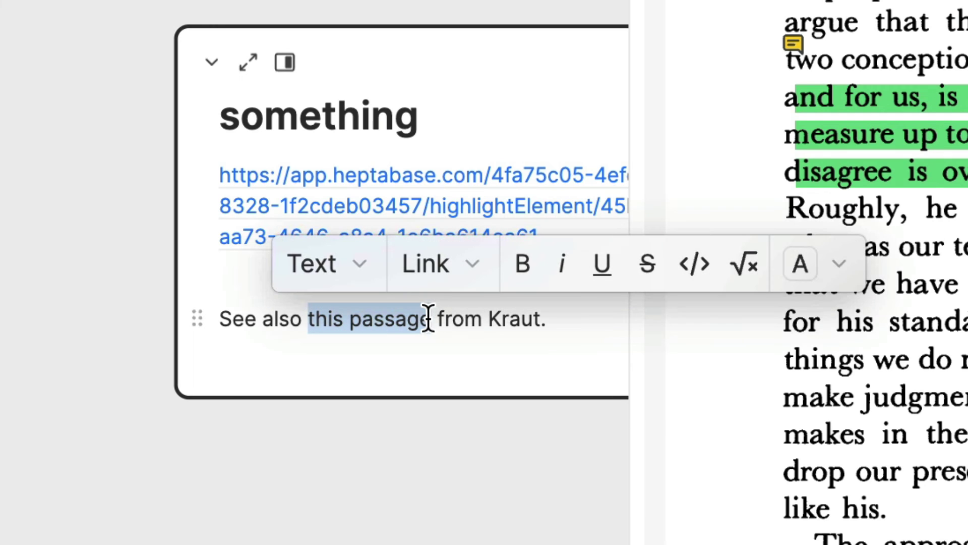
click(469, 267)
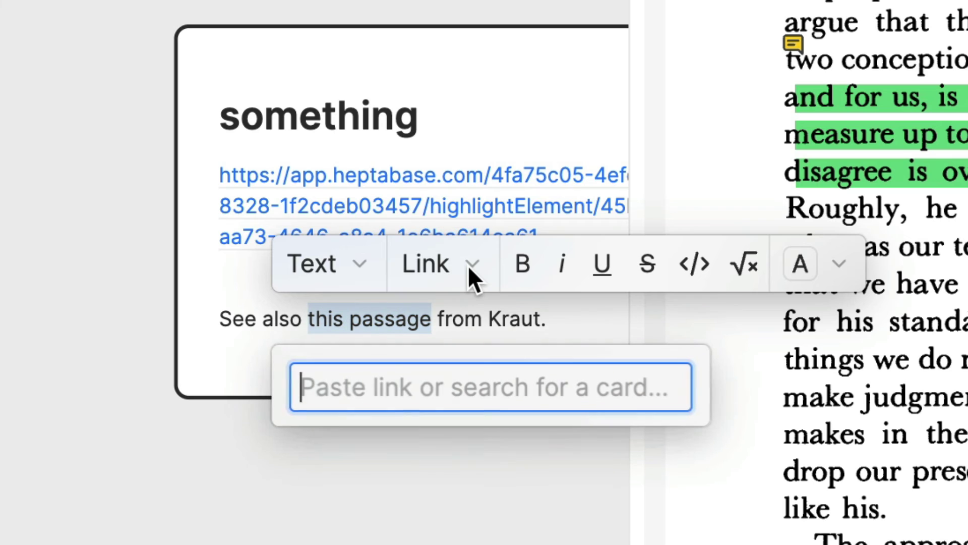
key(super+v)
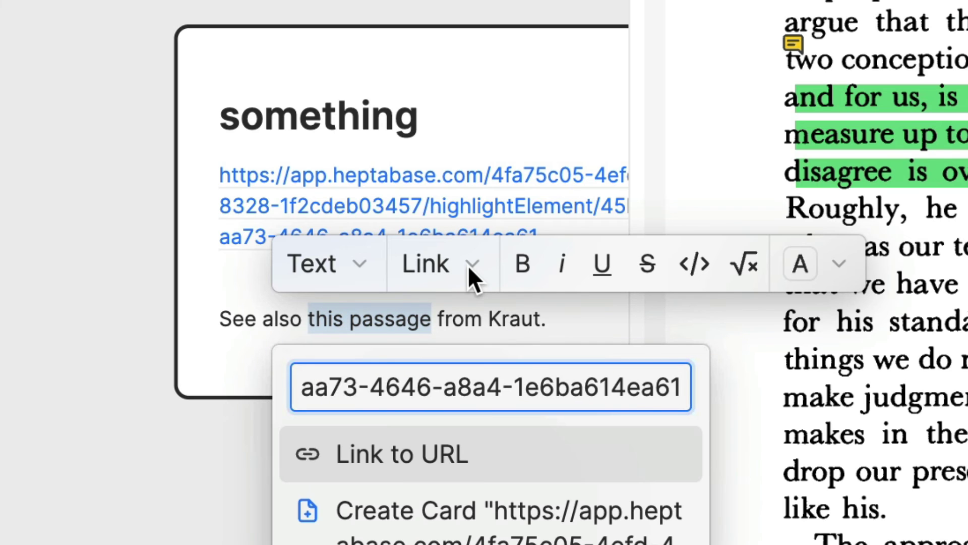
click(460, 443)
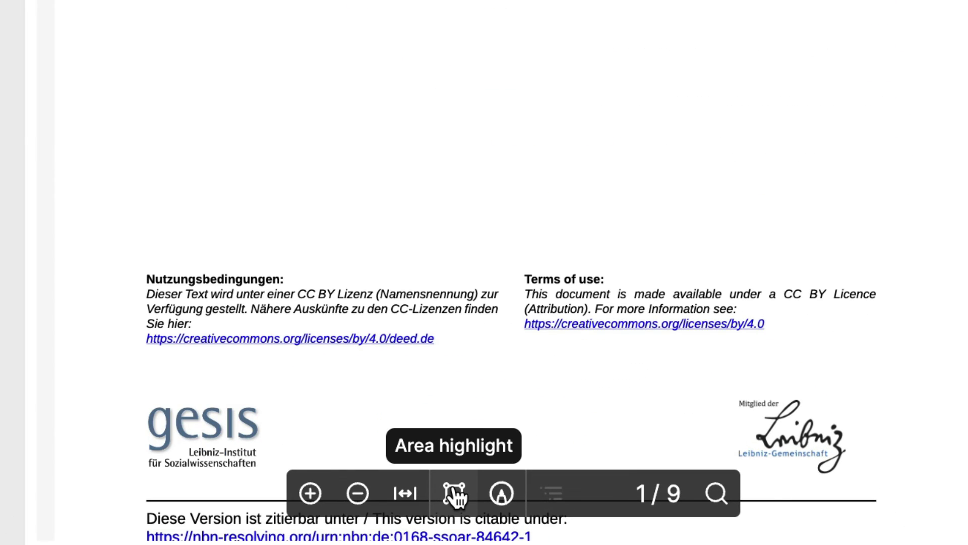
- Draw an area highlight over the title block on page 1 of the Meritocracy PDF
click(455, 494)
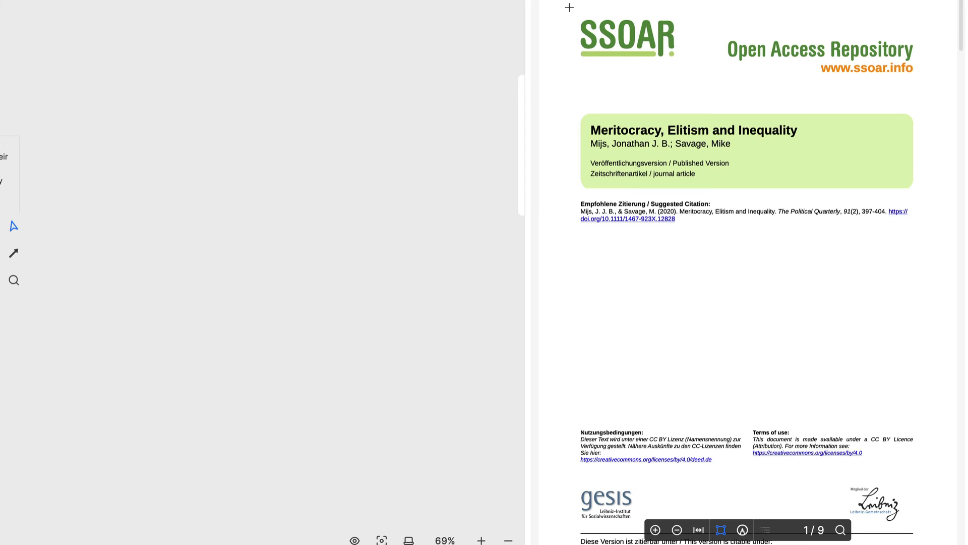
drag(567, 3, 925, 246)
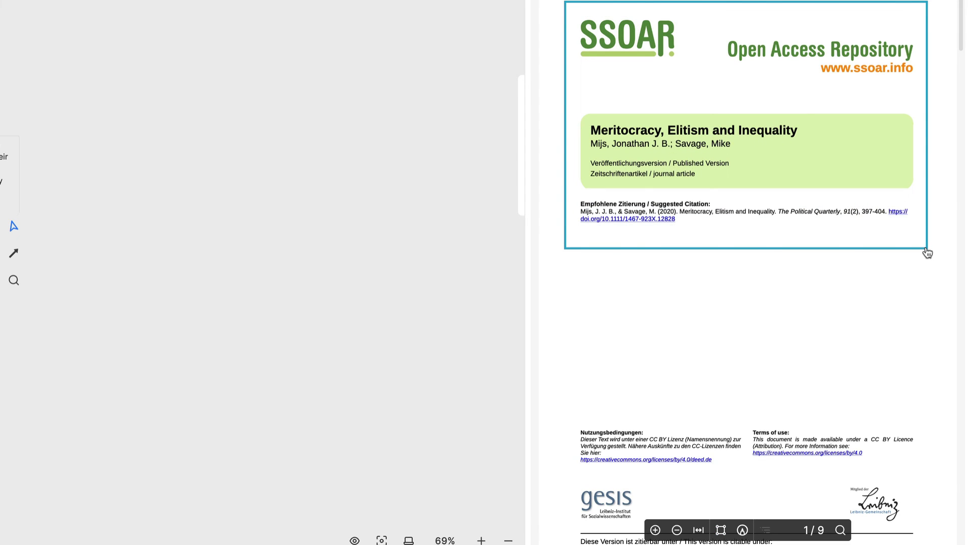
click(927, 249)
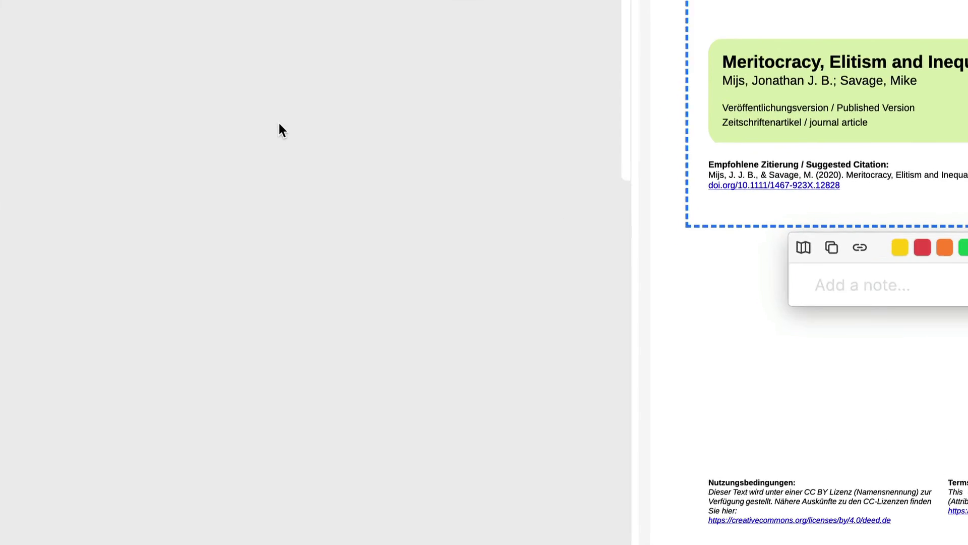
- Paste the title-block area highlight into a new whiteboard card
right_click(271, 176)
click(288, 183)
key(Return)
key(super+v)
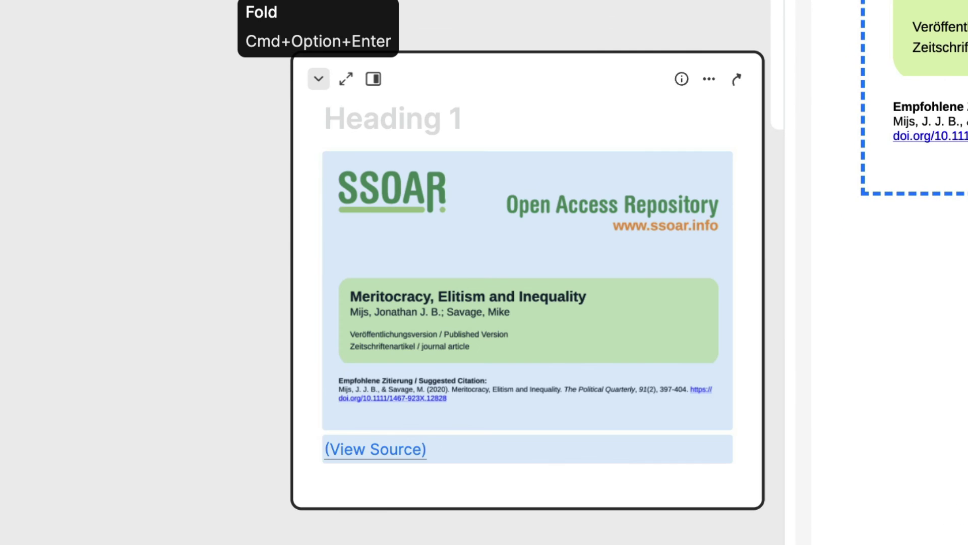